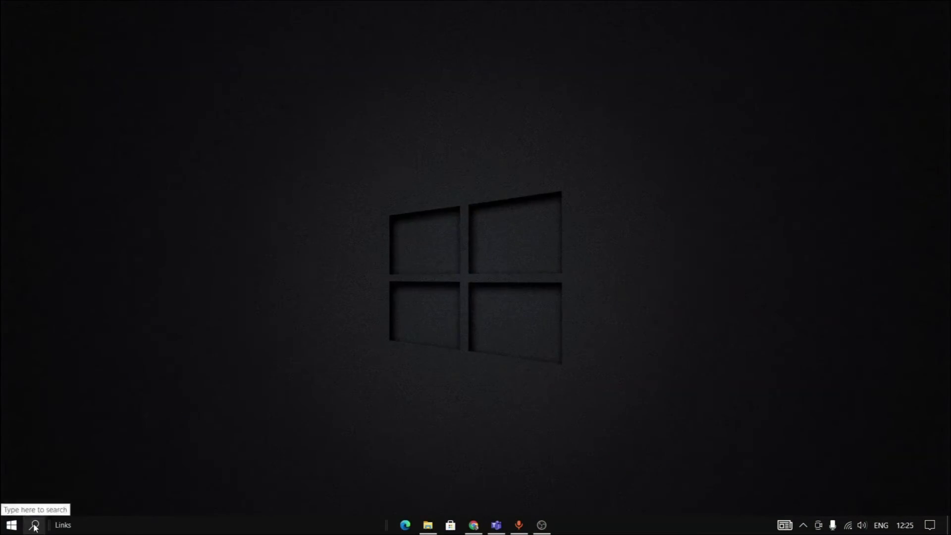
# Search Windows for putty, vnc and ras, then close the search panel.
pyautogui.click(34, 524)
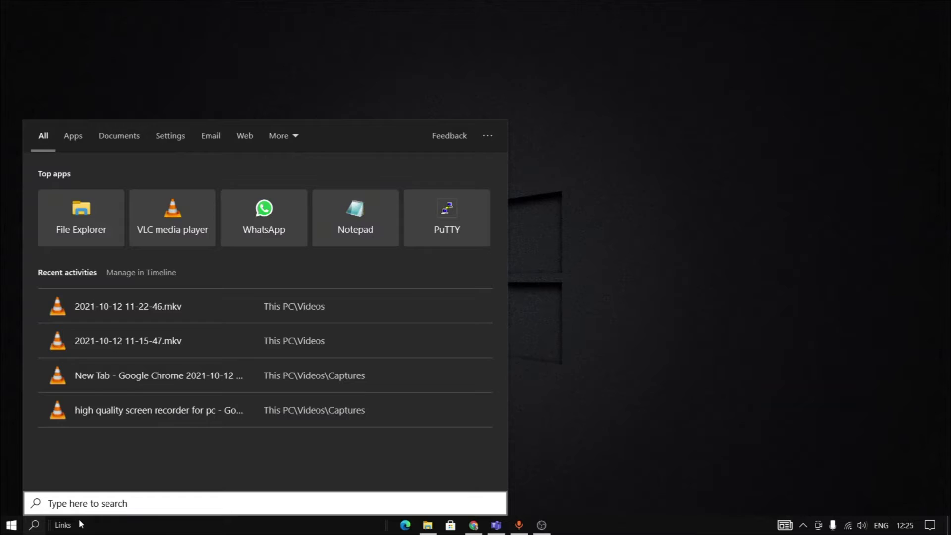
pyautogui.write('putty')
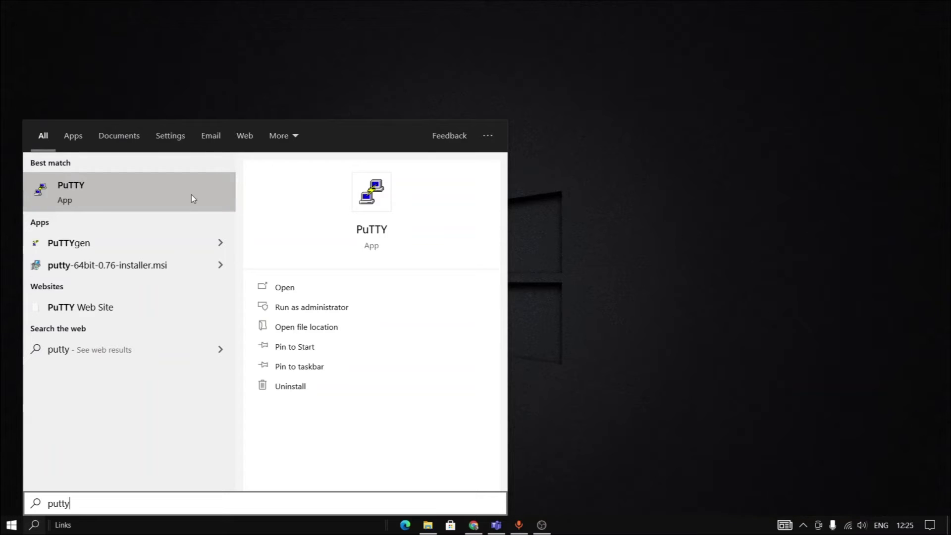
pyautogui.press('BackSpace')
pyautogui.press('BackSpace')
pyautogui.press('BackSpace')
pyautogui.press('BackSpace')
pyautogui.press('BackSpace')
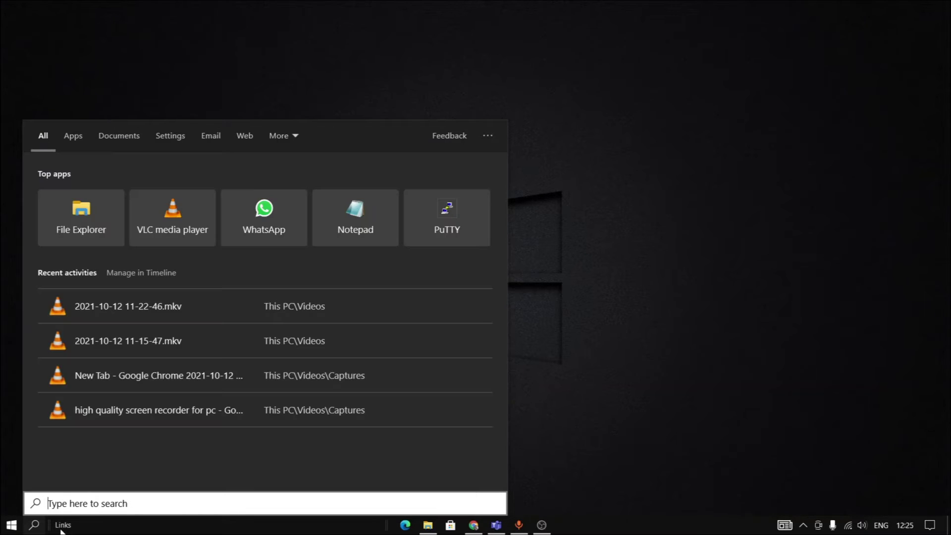
pyautogui.write('vnc')
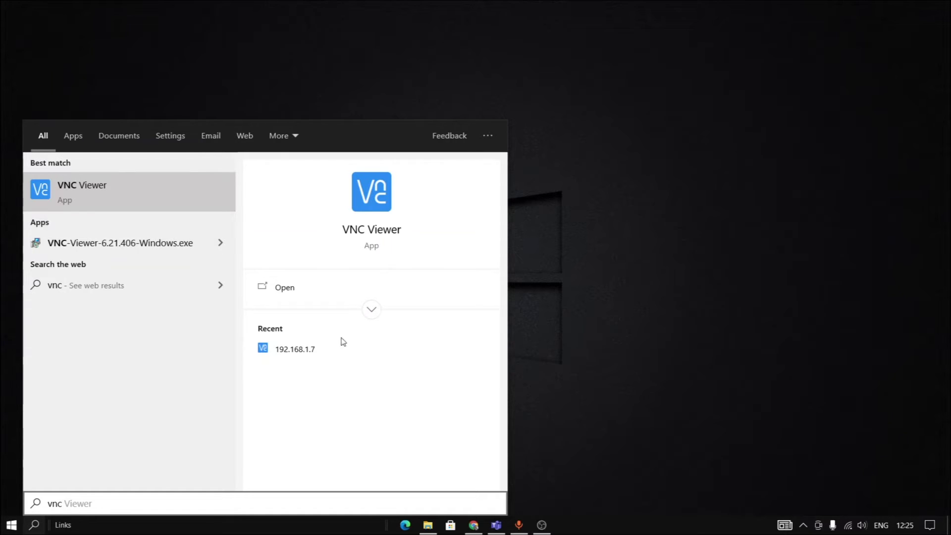
pyautogui.press('BackSpace')
pyautogui.press('BackSpace')
pyautogui.press('BackSpace')
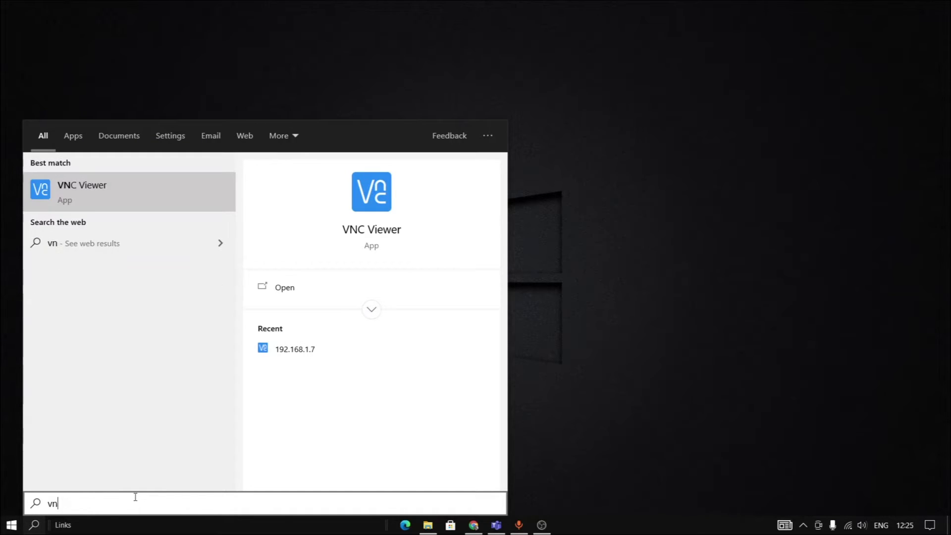
pyautogui.write('ras')
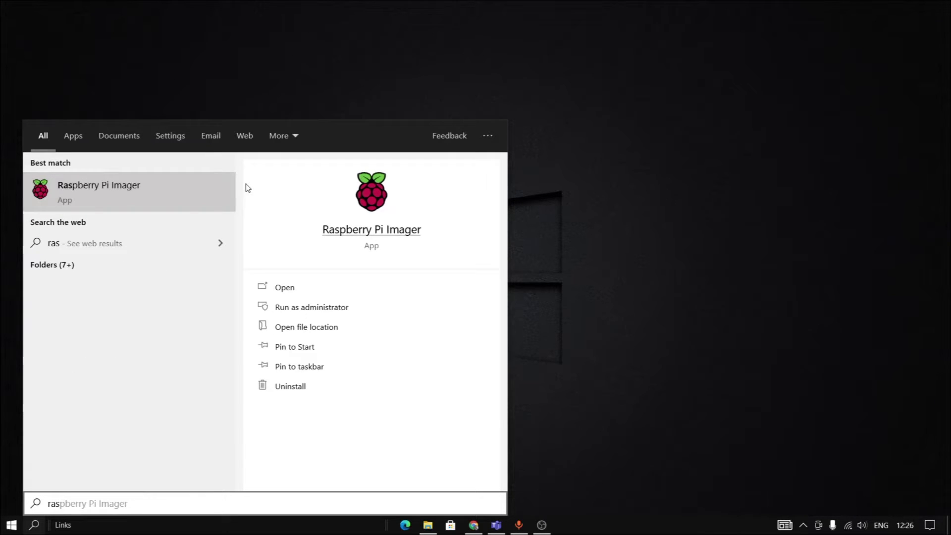
pyautogui.click(623, 246)
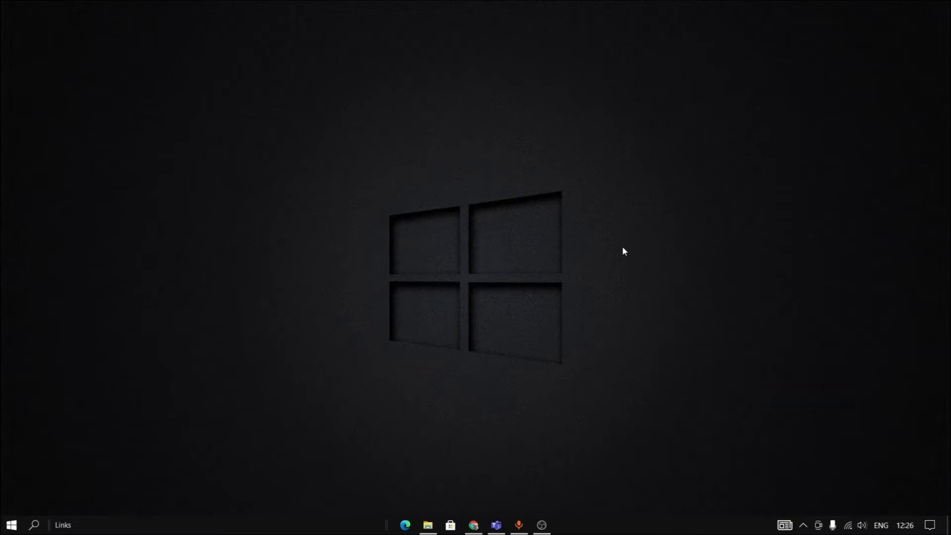
# Return to Chrome's Raspberry Pi page and scroll down to the Imager download links.
pyautogui.click(478, 523)
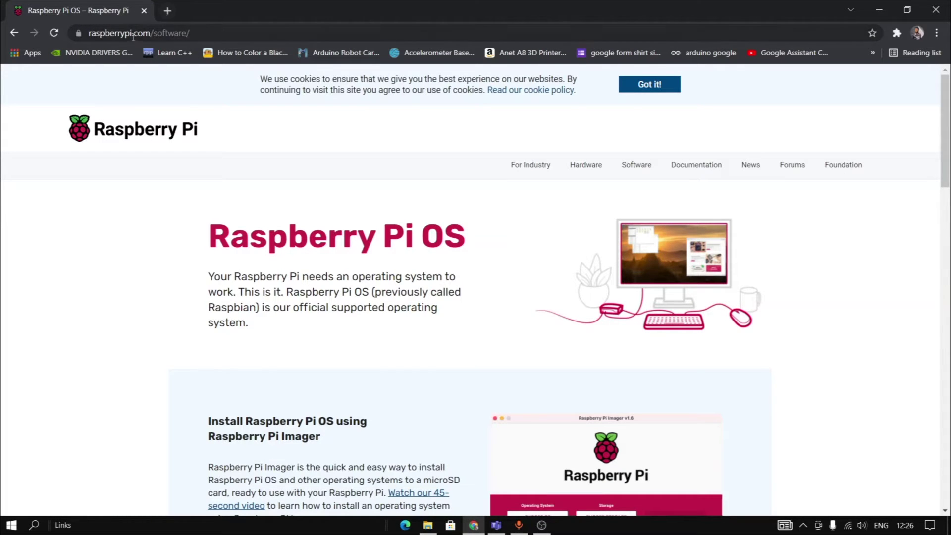
pyautogui.click(199, 31)
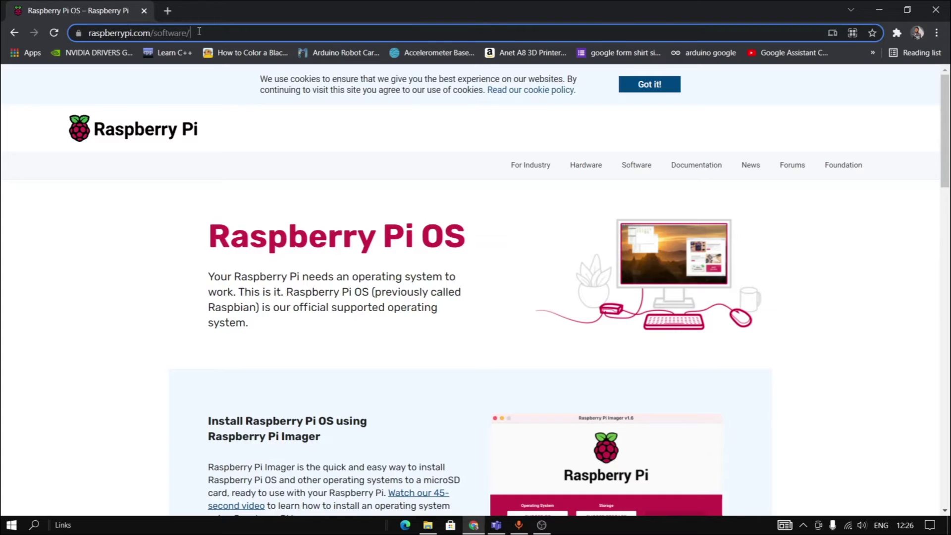
pyautogui.click(197, 32)
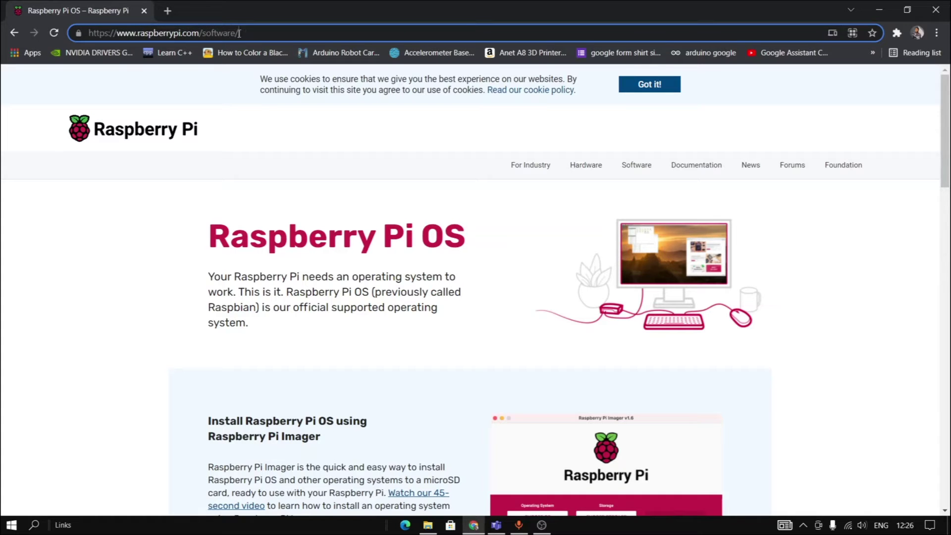
pyautogui.scroll(-5, 321, 384)
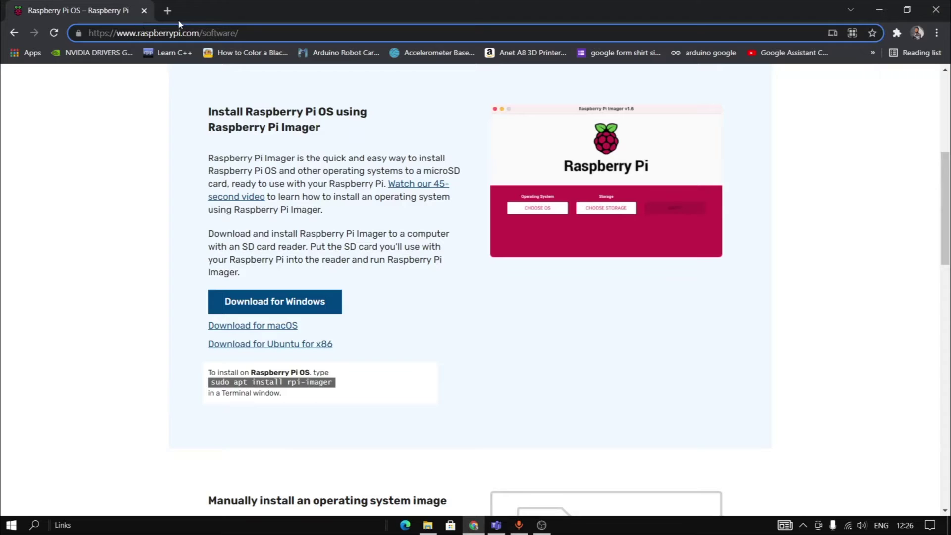
# Search 'putty download' in a new tab, browse a result, return to the results, and open another tab.
pyautogui.click(167, 11)
pyautogui.write('p')
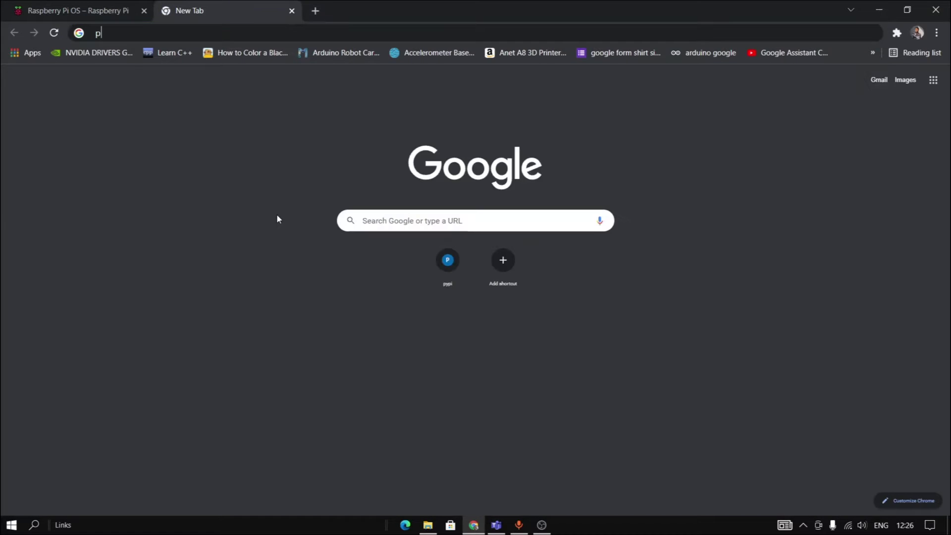
pyautogui.write('utty.org')
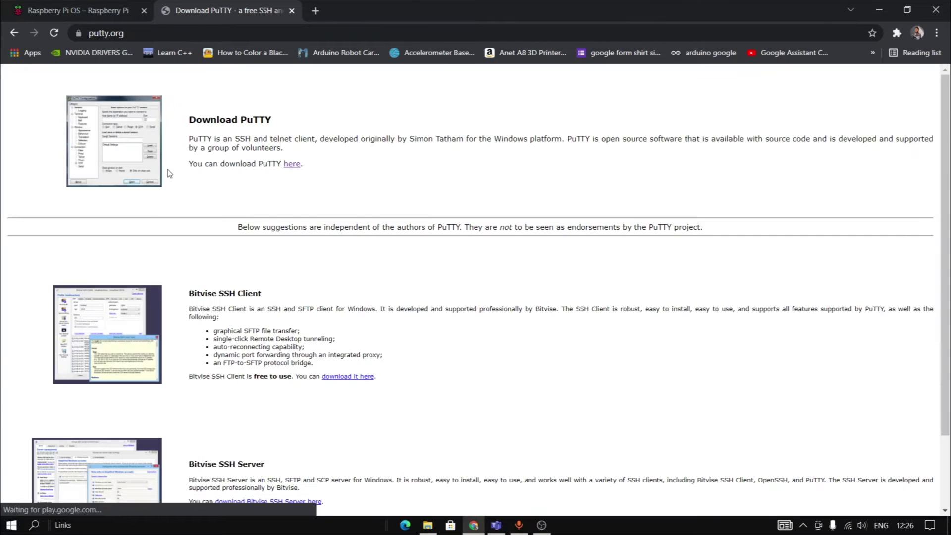
pyautogui.scroll(-2, 198, 250)
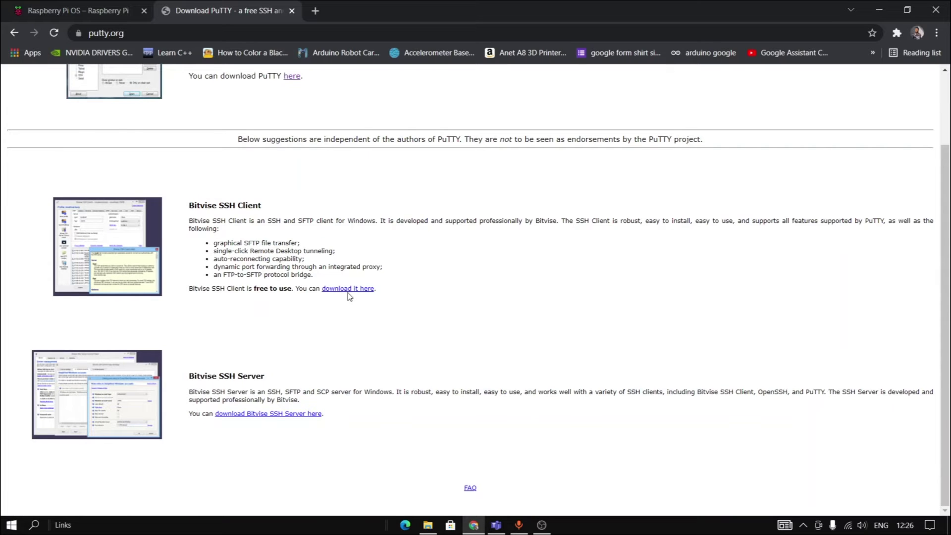
pyautogui.scroll(2, 179, 336)
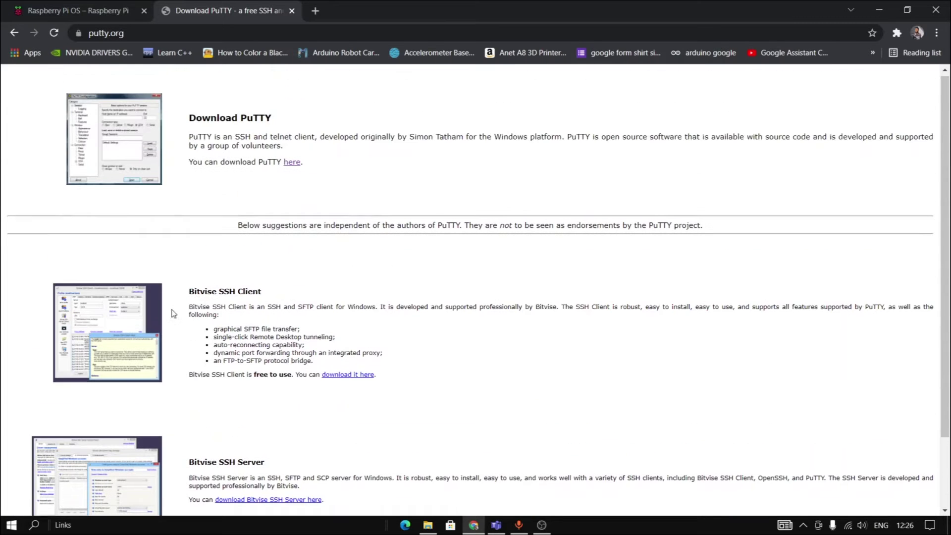
pyautogui.click(14, 32)
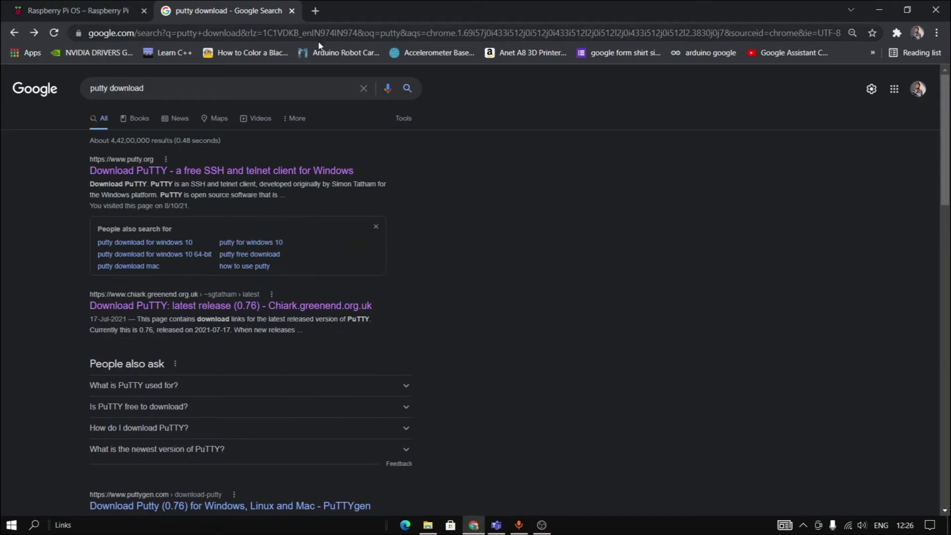
pyautogui.click(315, 10)
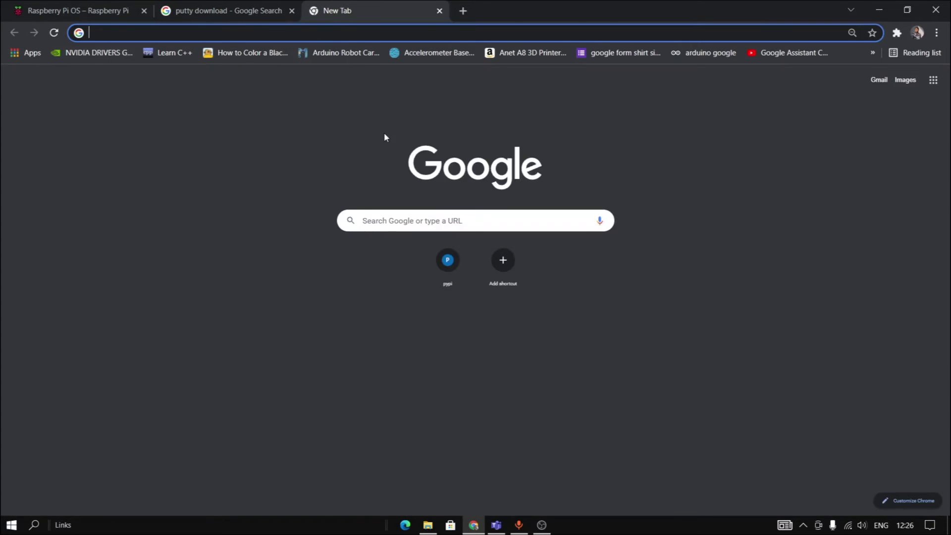
# Open the RealVNC VNC Viewer download page, check the EXE x86/x64 installer option, then close that tab.
pyautogui.write('vnc')
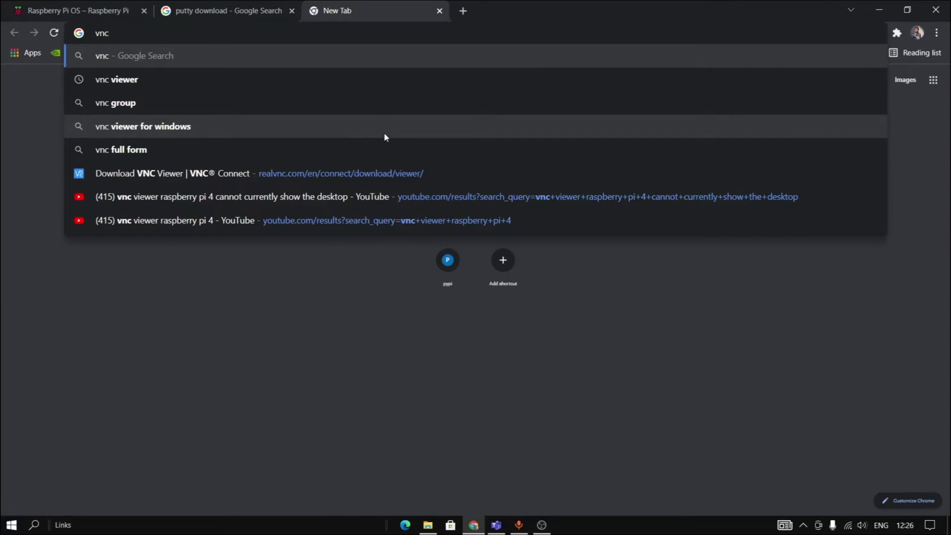
pyautogui.click(168, 71)
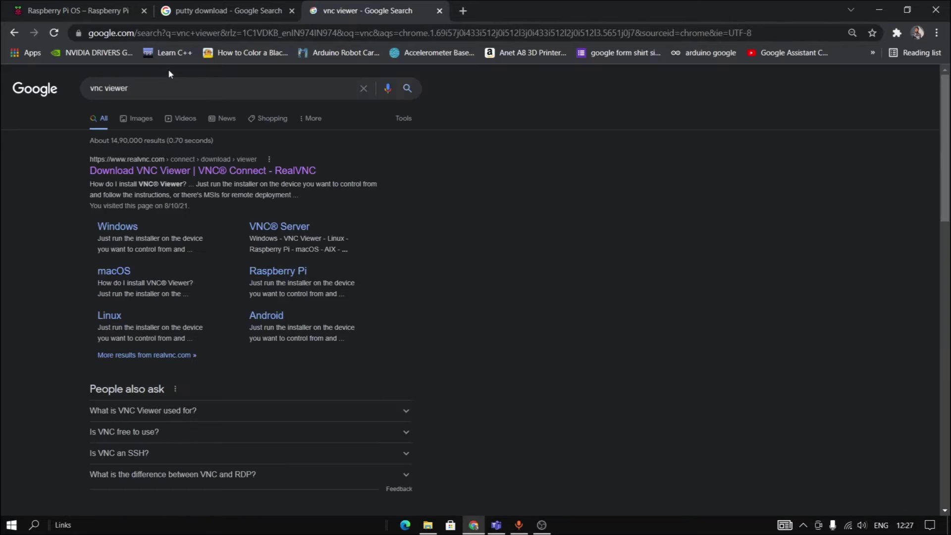
pyautogui.click(285, 171)
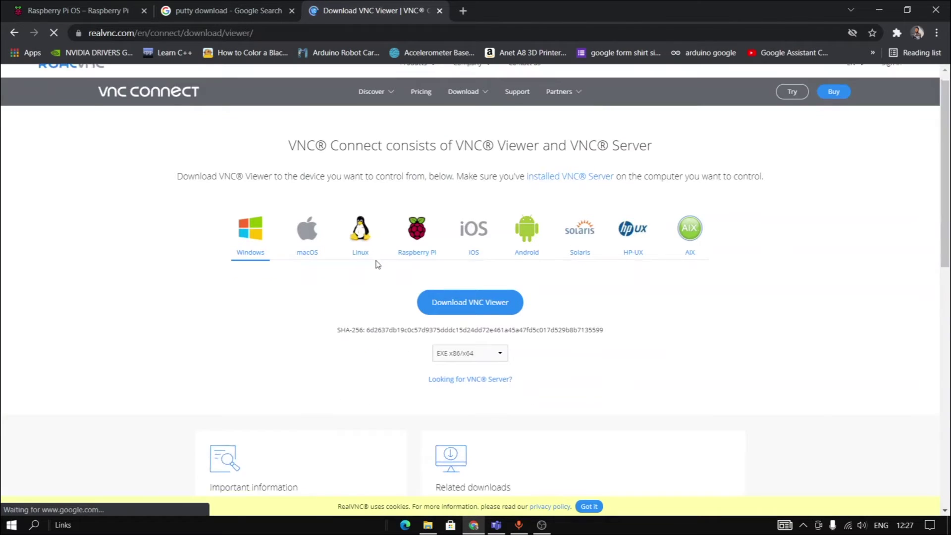
pyautogui.scroll(-1, 376, 264)
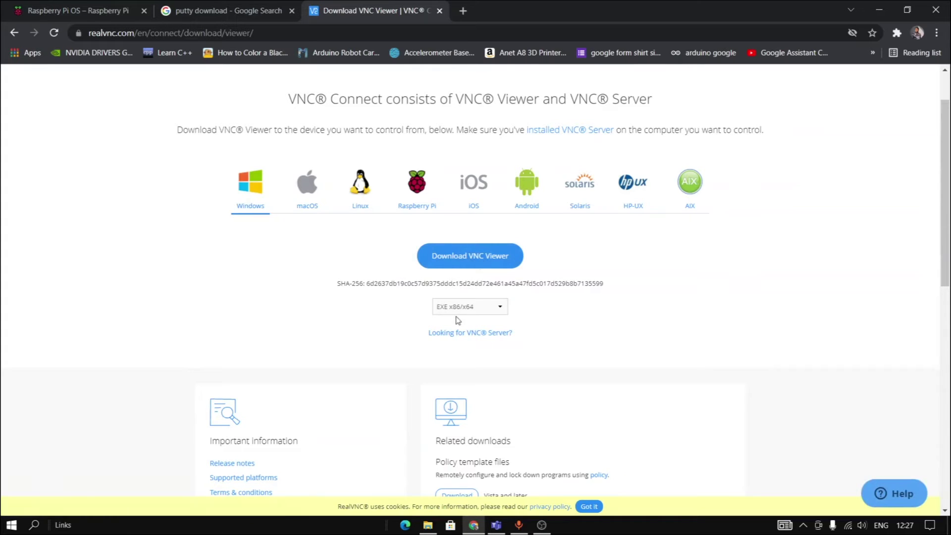
pyautogui.click(475, 313)
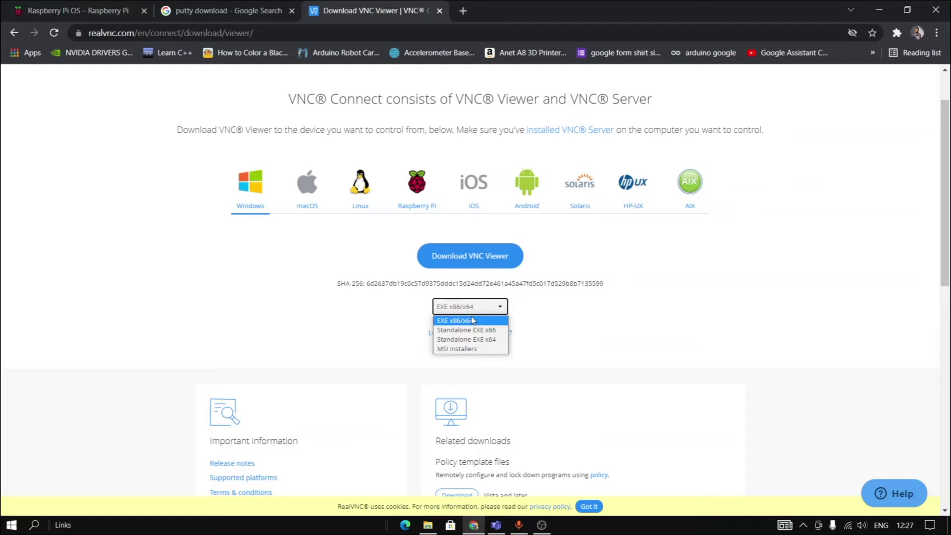
pyautogui.click(489, 309)
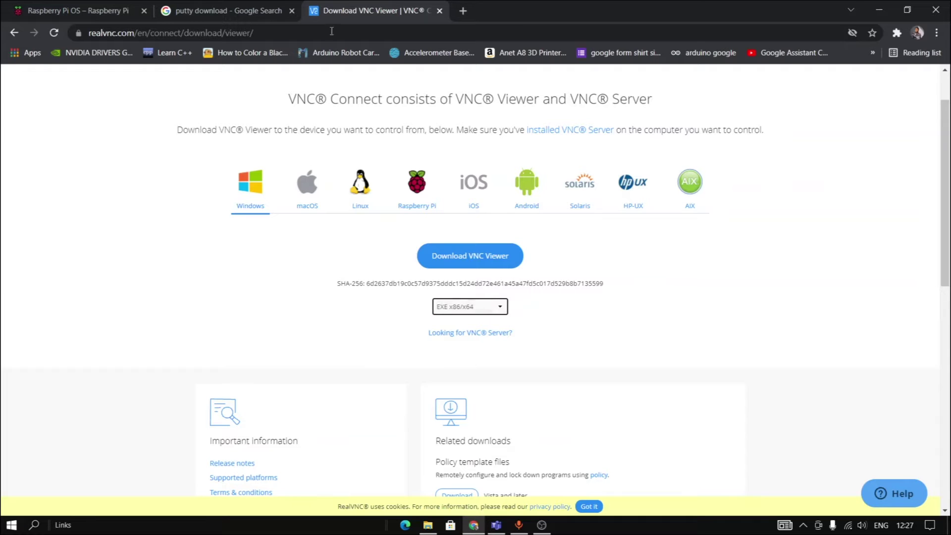
pyautogui.click(440, 10)
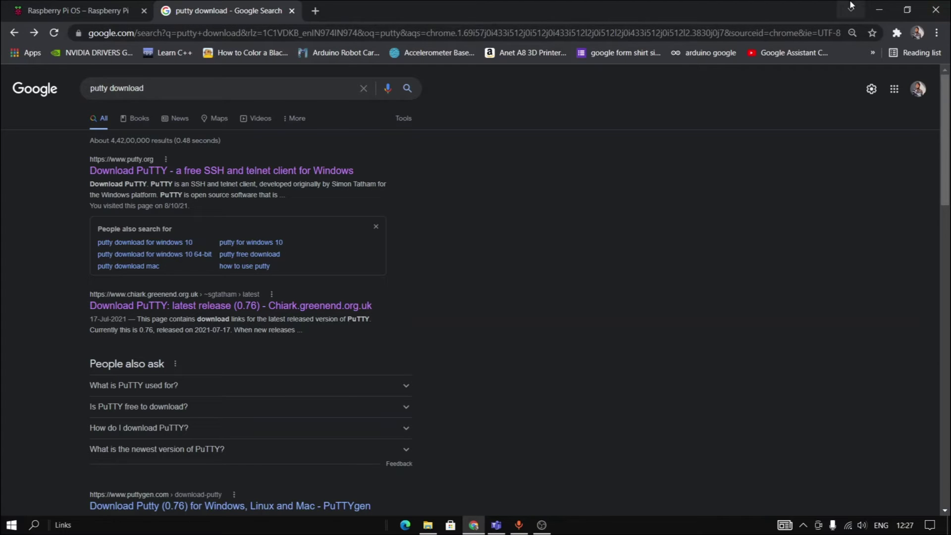
# Minimize Chrome and launch Raspberry Pi Imager from Windows search.
pyautogui.click(879, 11)
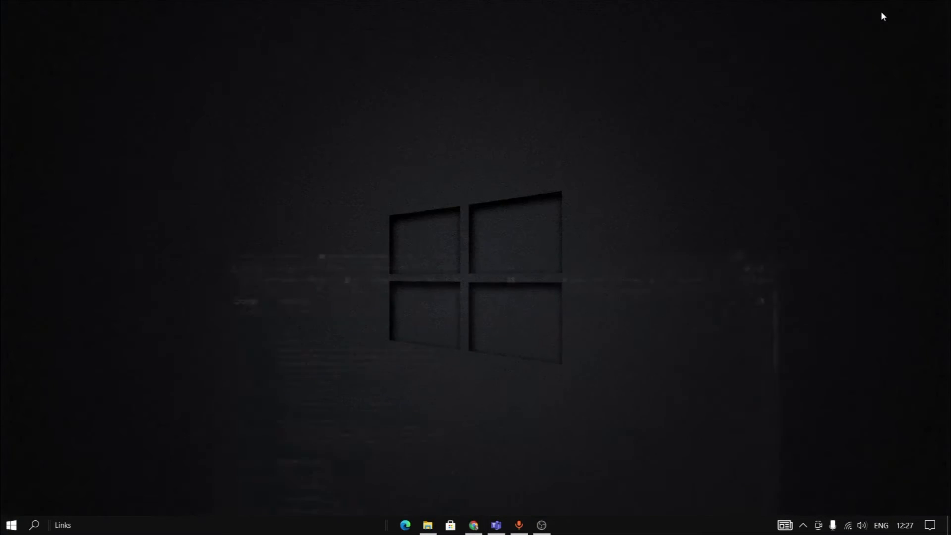
pyautogui.click(33, 524)
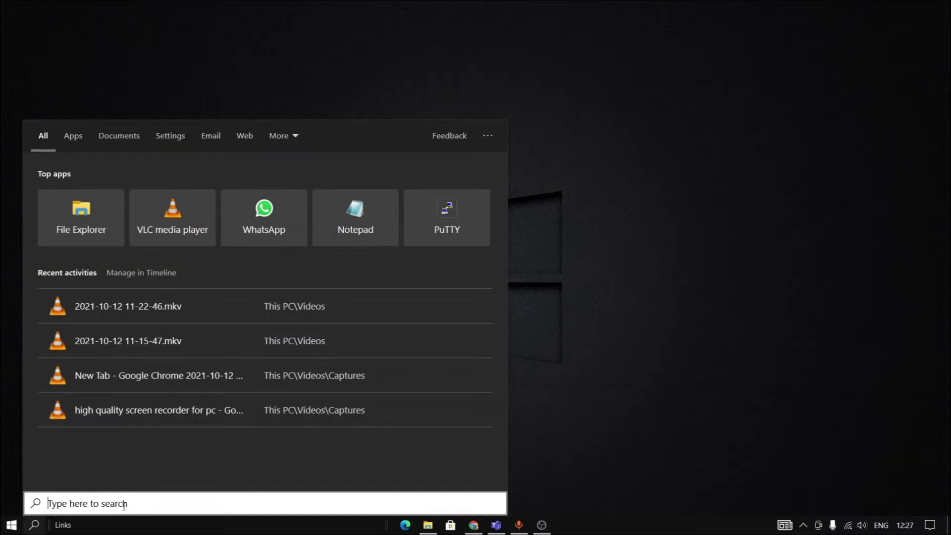
pyautogui.write('ras')
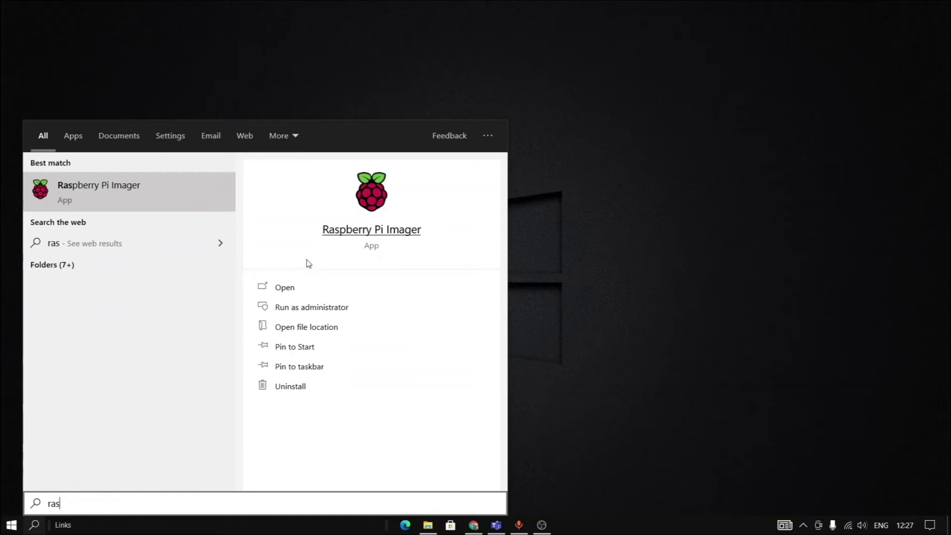
pyautogui.click(302, 294)
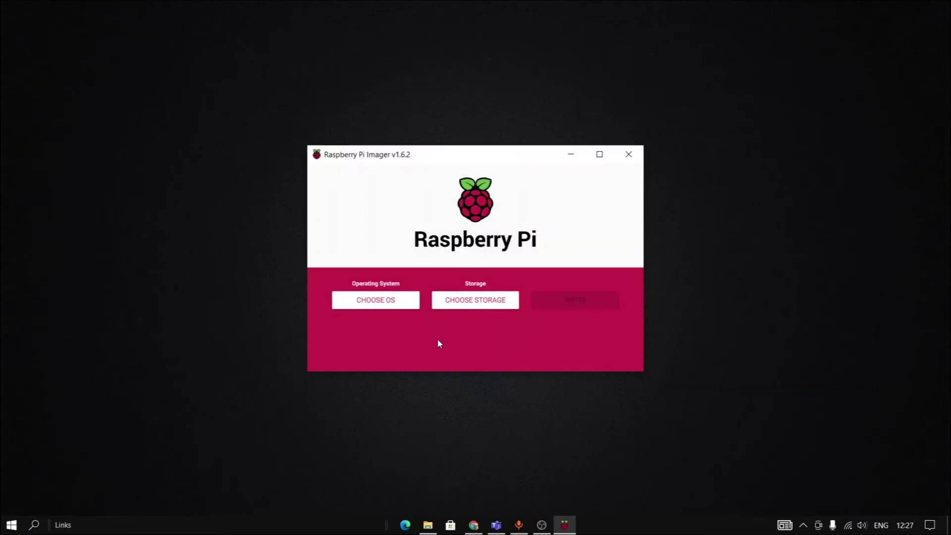
# Choose Raspberry Pi OS (32-bit) and the Toshiba MSD SD Card (4.0 GB) as storage.
pyautogui.click(391, 302)
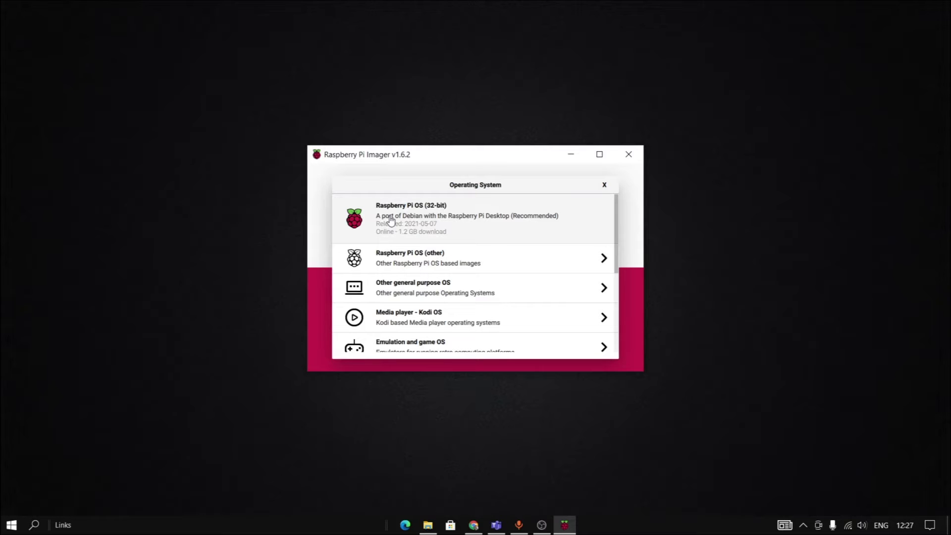
pyautogui.click(414, 218)
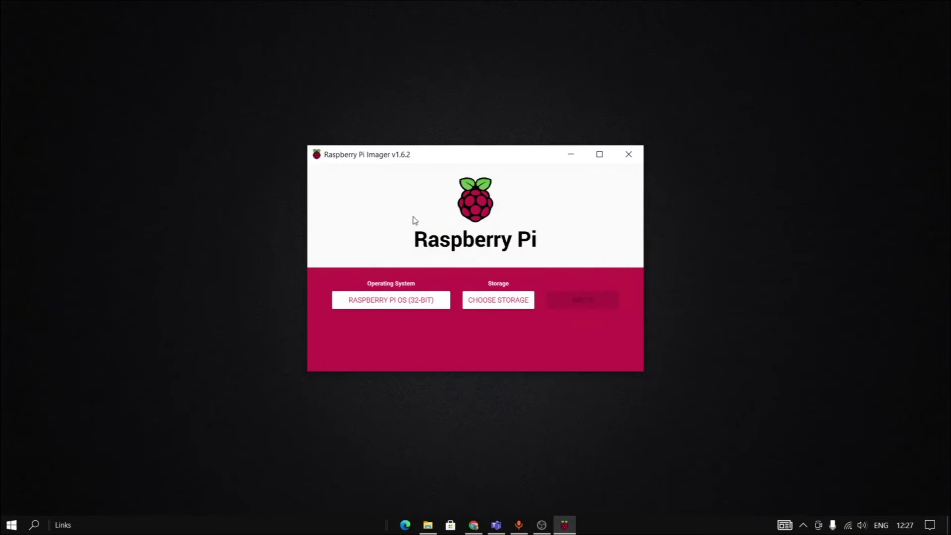
pyautogui.click(485, 307)
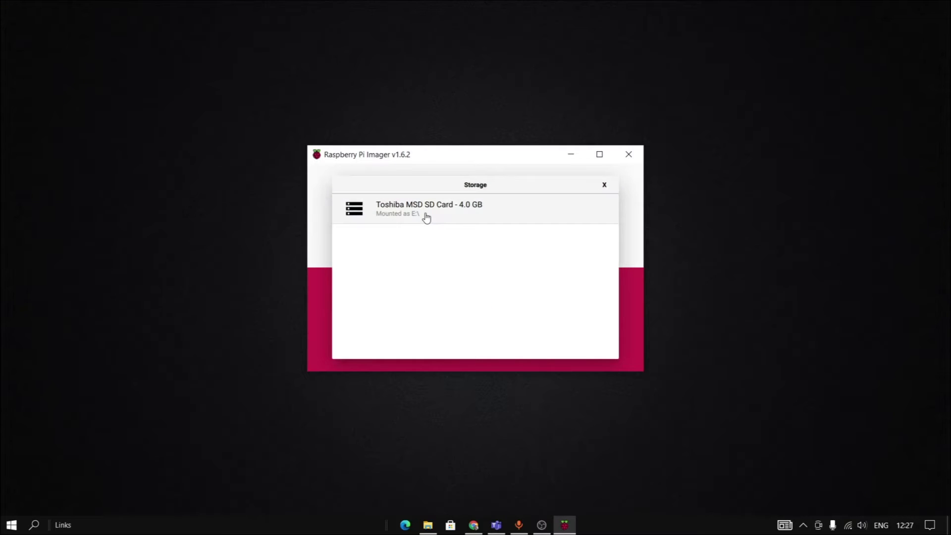
pyautogui.click(426, 218)
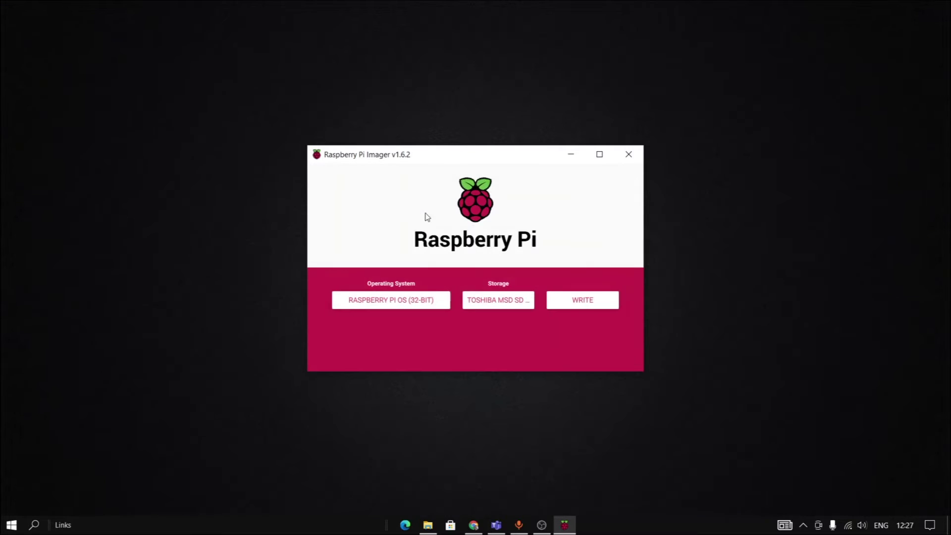
# Write Raspberry Pi OS to the Toshiba SD card, confirming the erase warning.
pyautogui.click(590, 307)
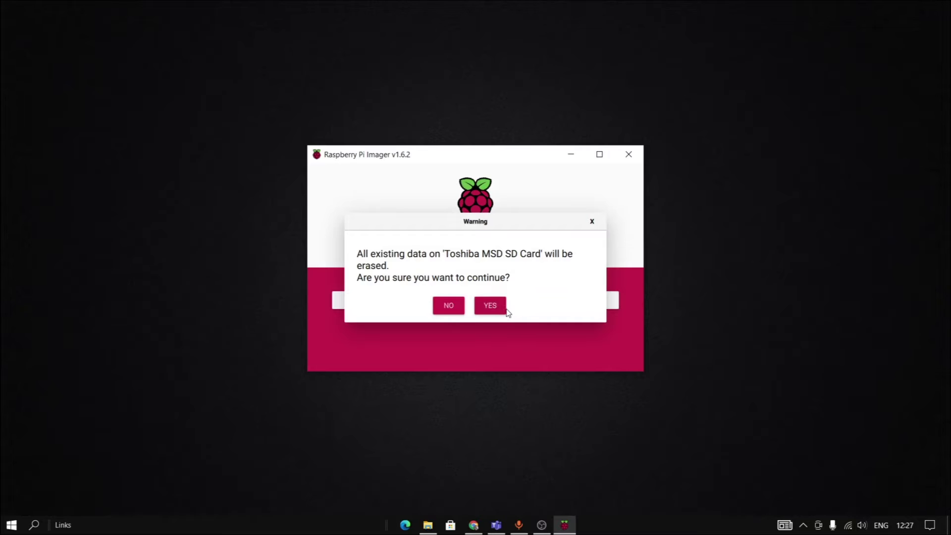
pyautogui.click(496, 307)
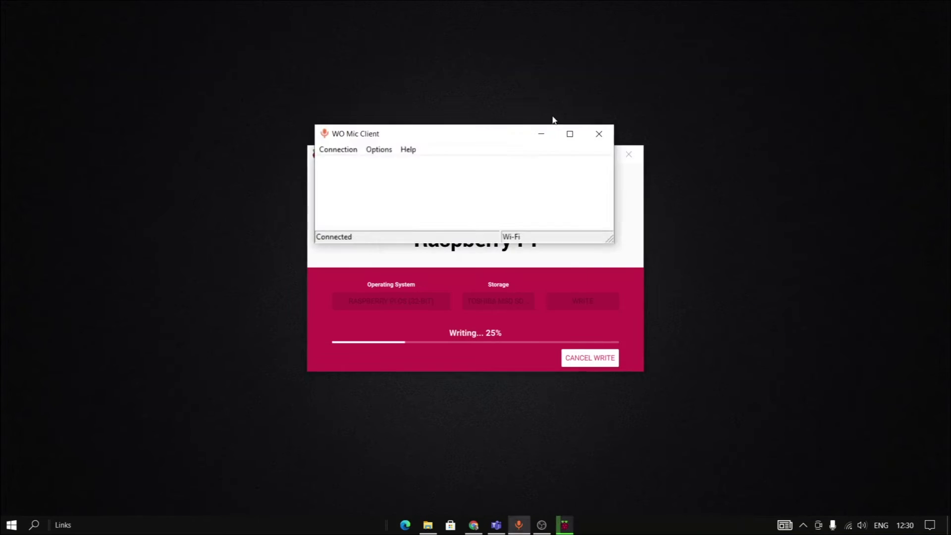
pyautogui.click(541, 134)
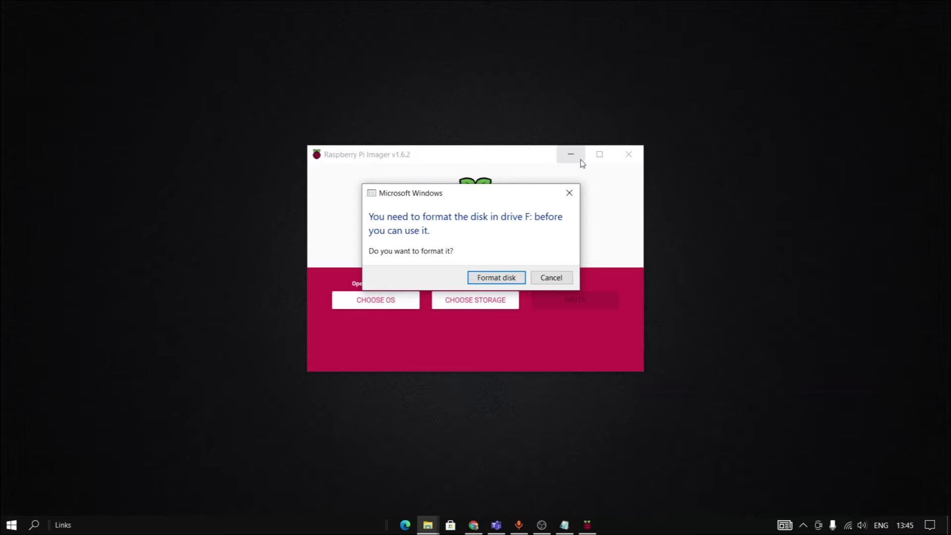
# Cancel the drive F: format prompt, close the Imager, view boot (E:), then open Downloads.
pyautogui.click(569, 192)
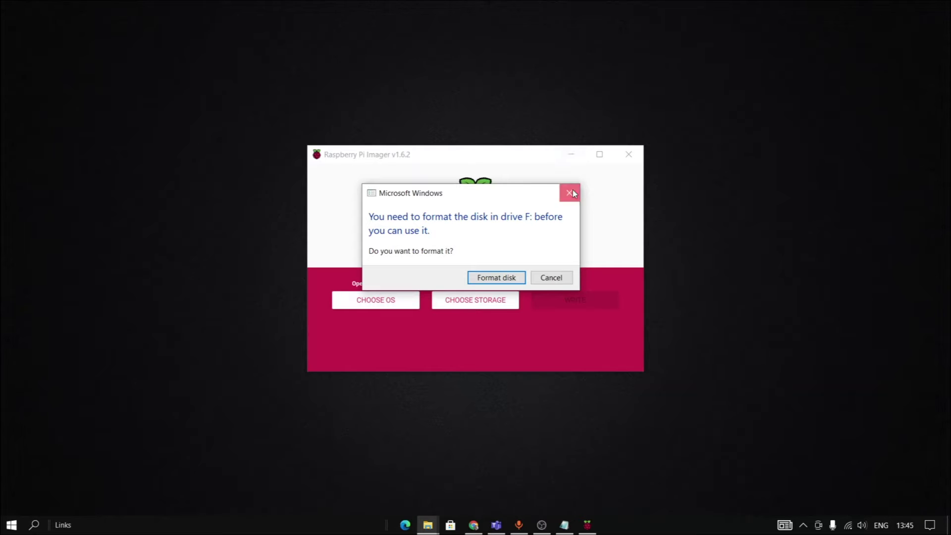
pyautogui.click(639, 157)
pyautogui.click(436, 525)
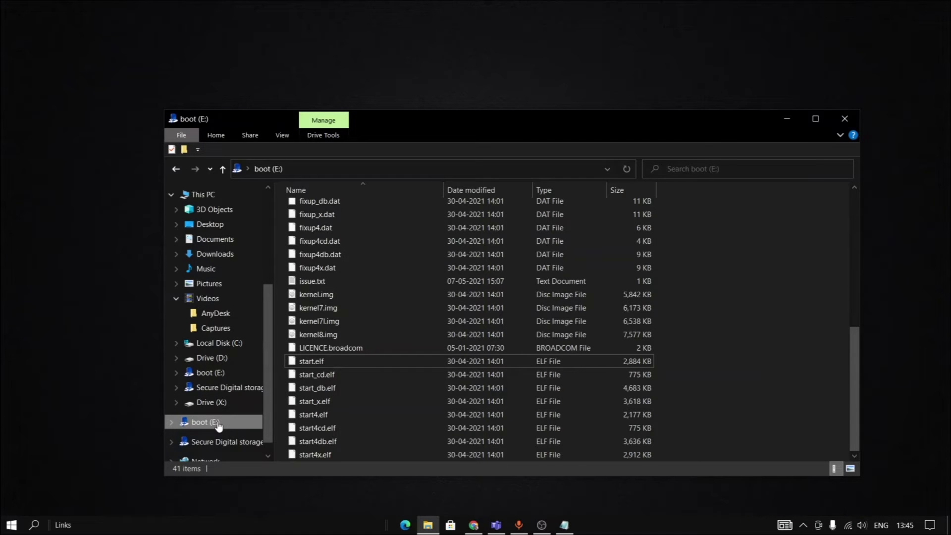
pyautogui.click(218, 423)
pyautogui.scroll(-7, 381, 317)
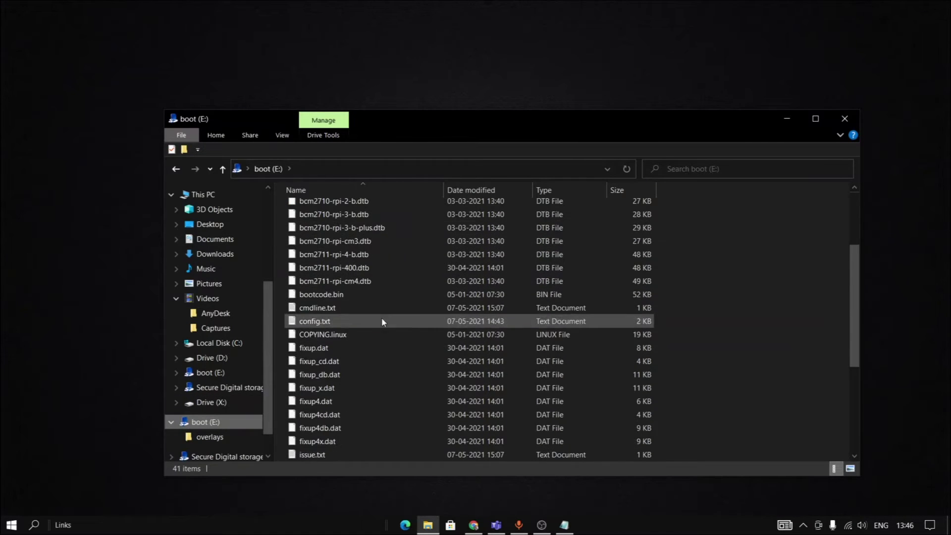
pyautogui.scroll(-1, 383, 328)
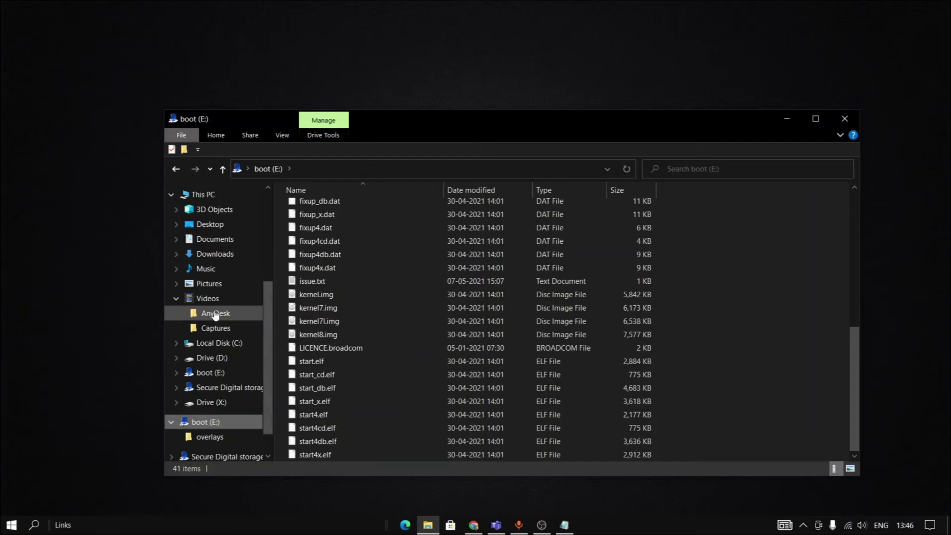
pyautogui.scroll(2, 219, 349)
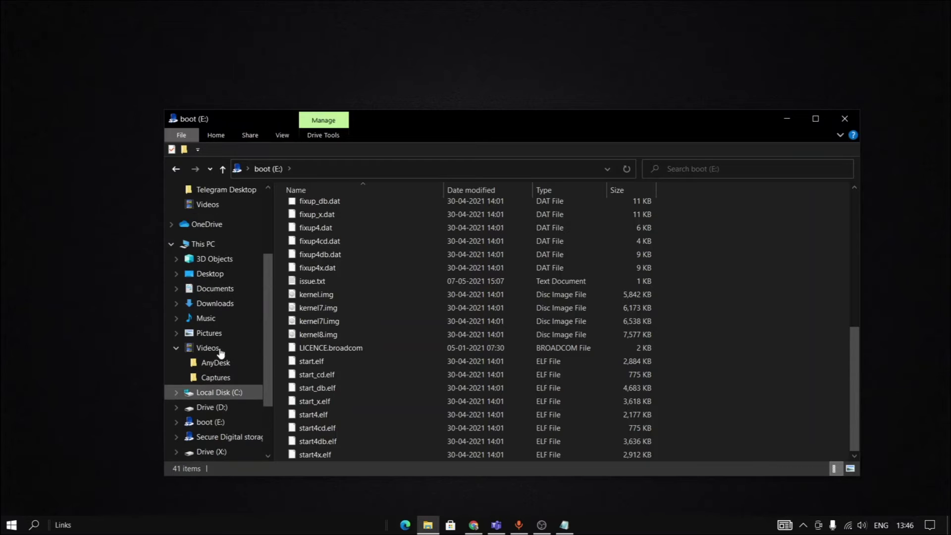
pyautogui.scroll(1, 208, 337)
pyautogui.click(213, 379)
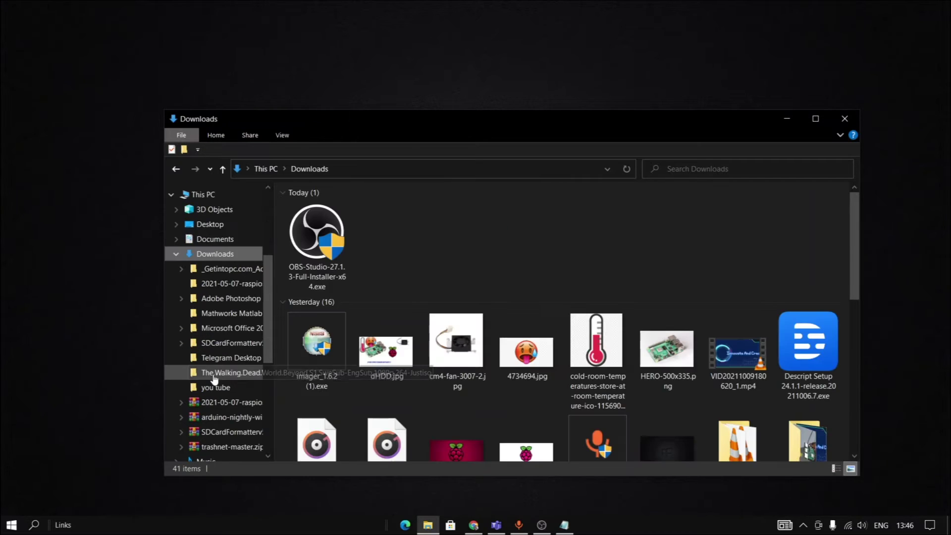
pyautogui.scroll(-5, 360, 263)
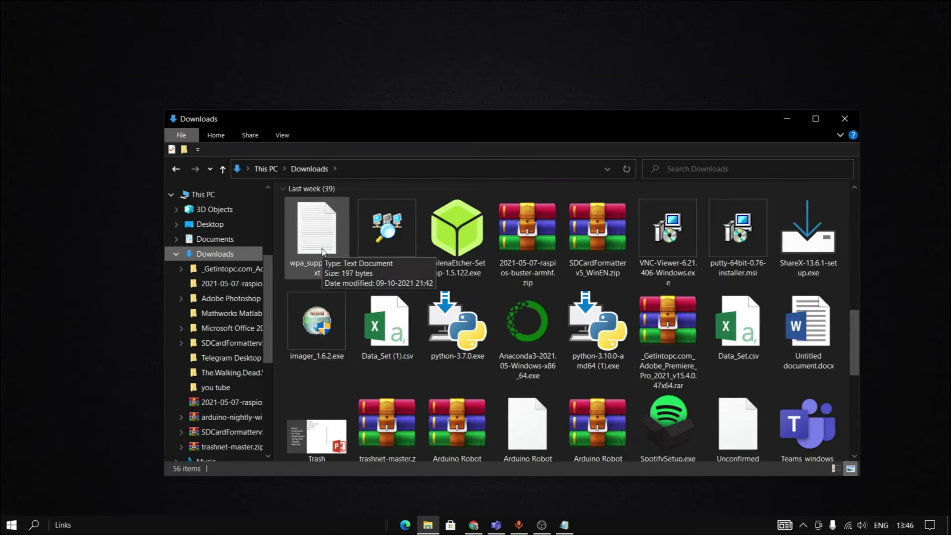
# In wpa_supplicant.txt, set ssid to FTTH-BF9C and replace the psk placeholder with the Wi-Fi password.
pyautogui.doubleClick(322, 250)
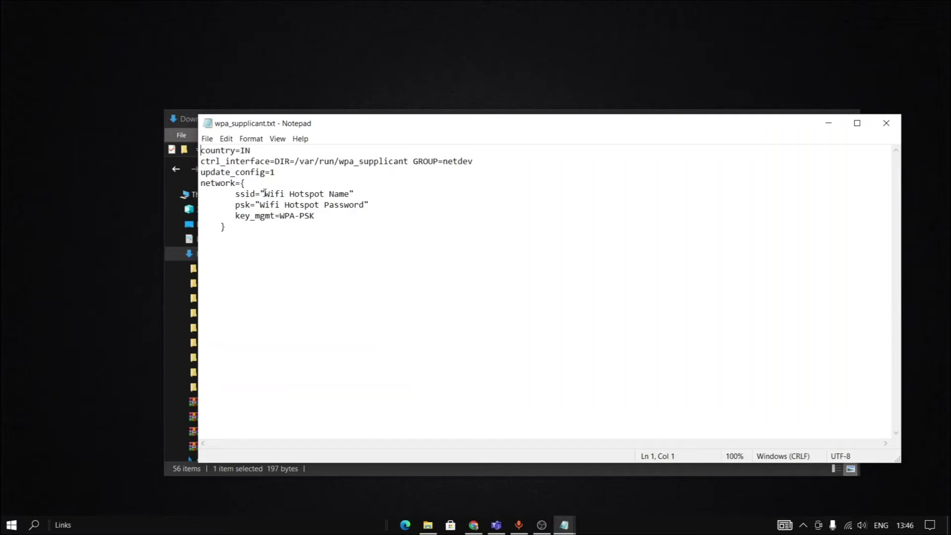
pyautogui.moveTo(265, 193); pyautogui.dragTo(351, 194)
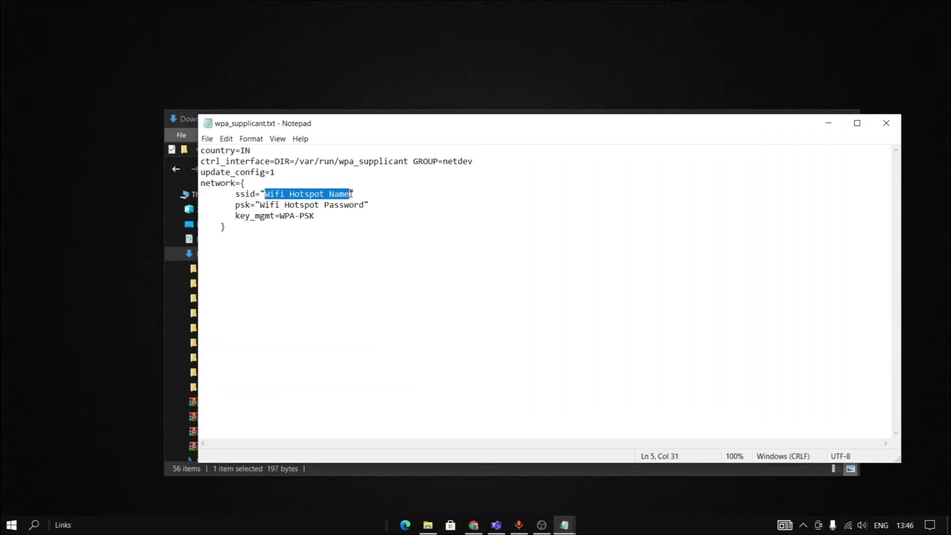
pyautogui.press('BackSpace')
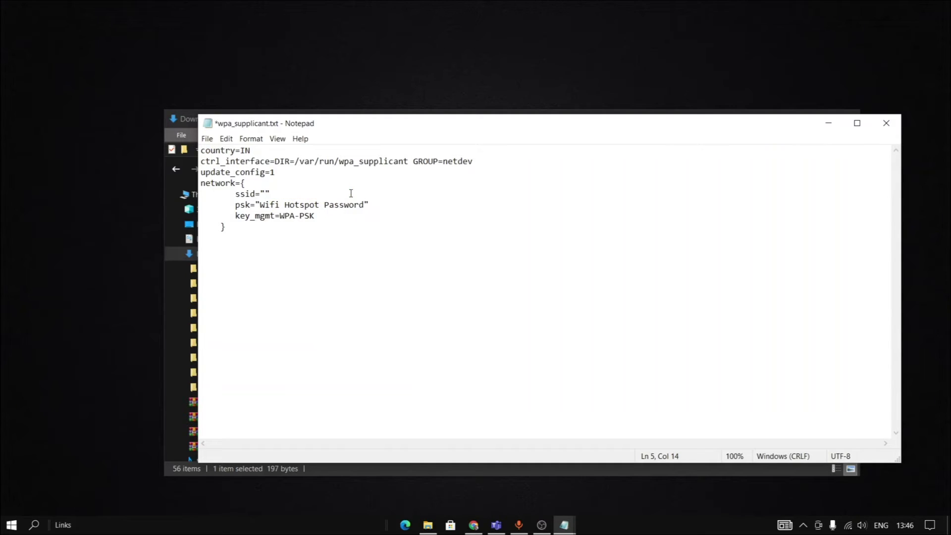
pyautogui.write('Ft')
pyautogui.press('BackSpace')
pyautogui.write('TTH-BF9C')
pyautogui.moveTo(365, 204); pyautogui.dragTo(262, 198)
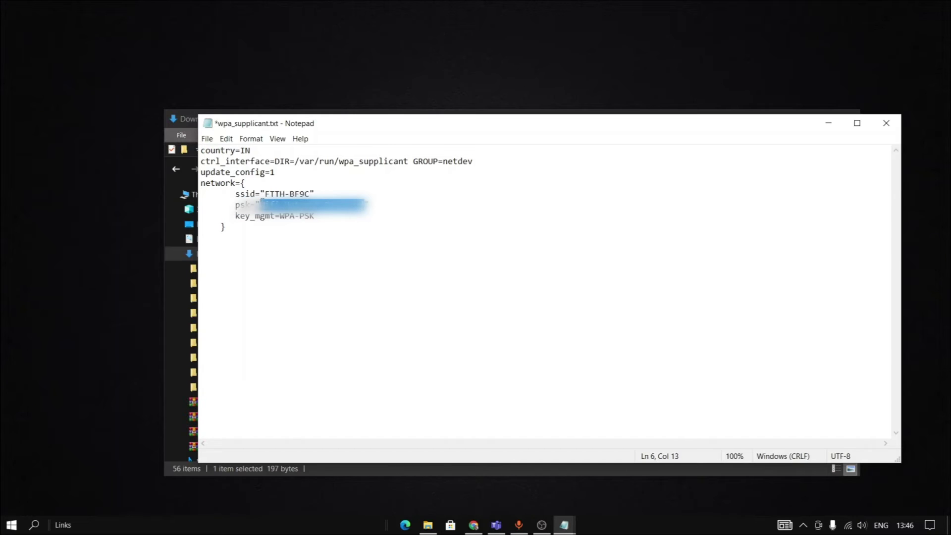
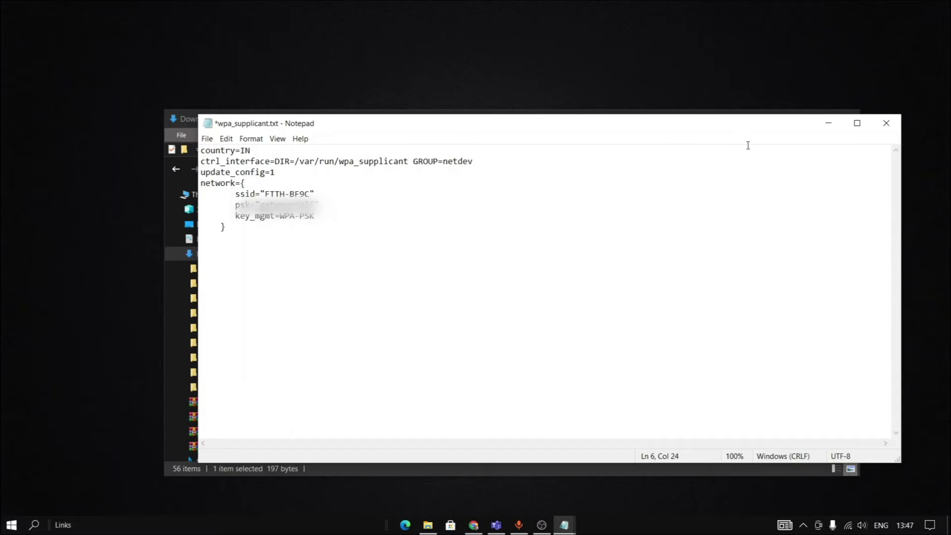
# Save the file to boot (E:) as wpa_supplicant.conf.txt with the Text Documents type.
pyautogui.click(207, 140)
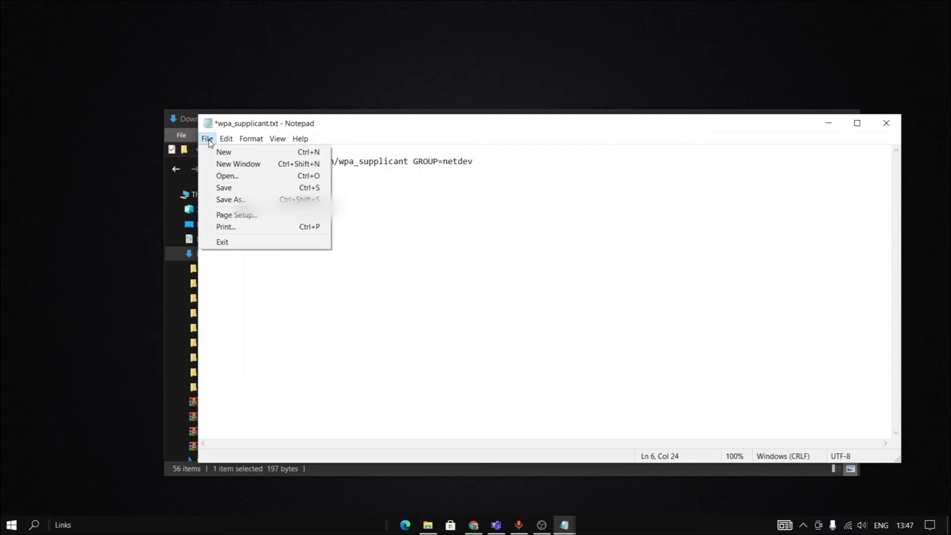
pyautogui.click(230, 198)
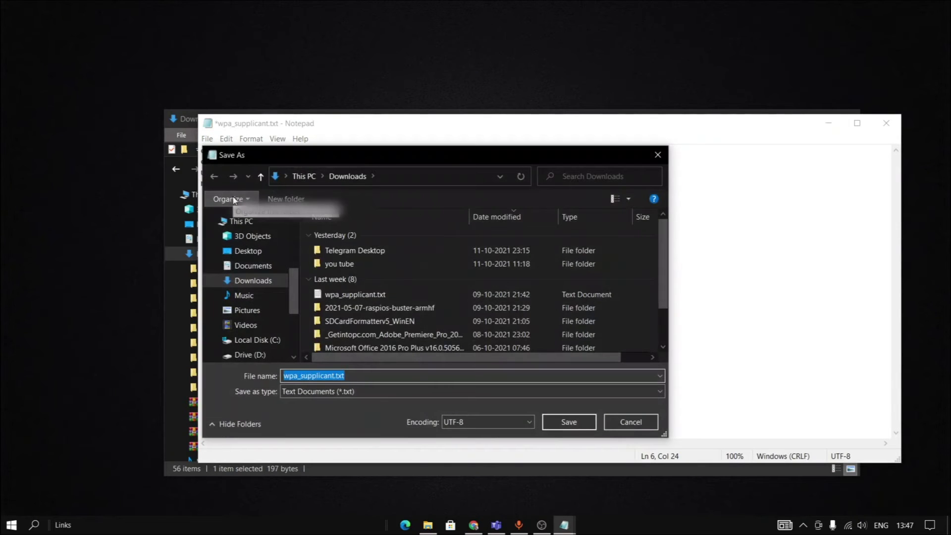
pyautogui.scroll(-2, 252, 322)
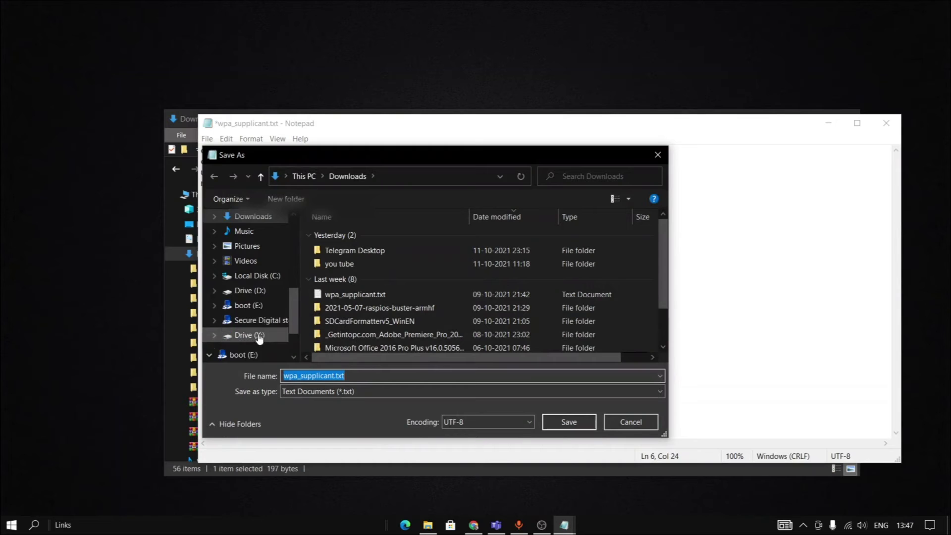
pyautogui.click(249, 307)
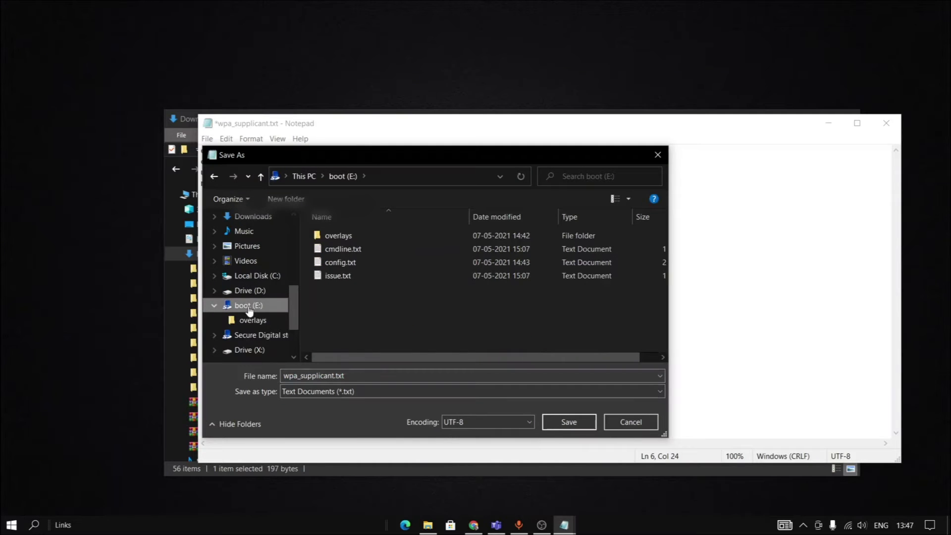
pyautogui.click(354, 374)
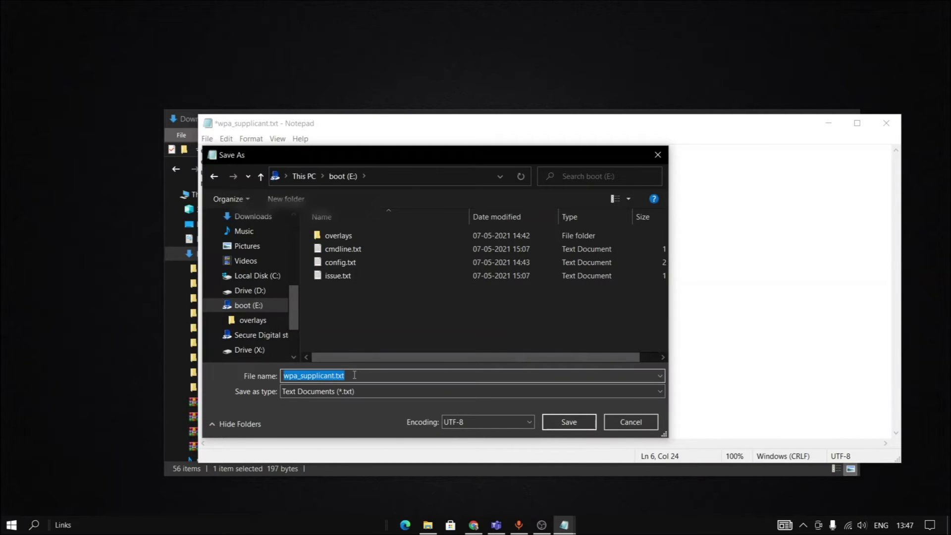
pyautogui.click(355, 375)
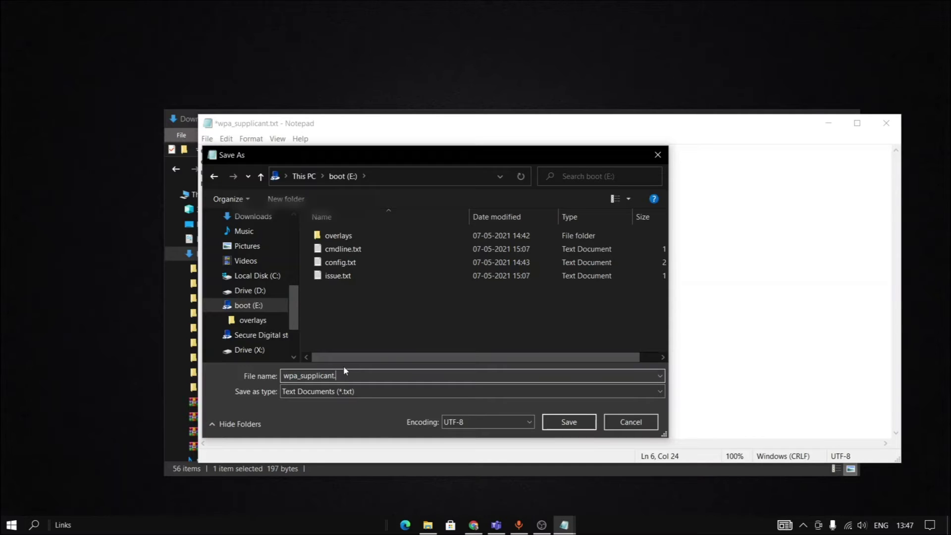
pyautogui.press('BackSpace')
pyautogui.write('conf')
pyautogui.click(428, 397)
pyautogui.click(430, 400)
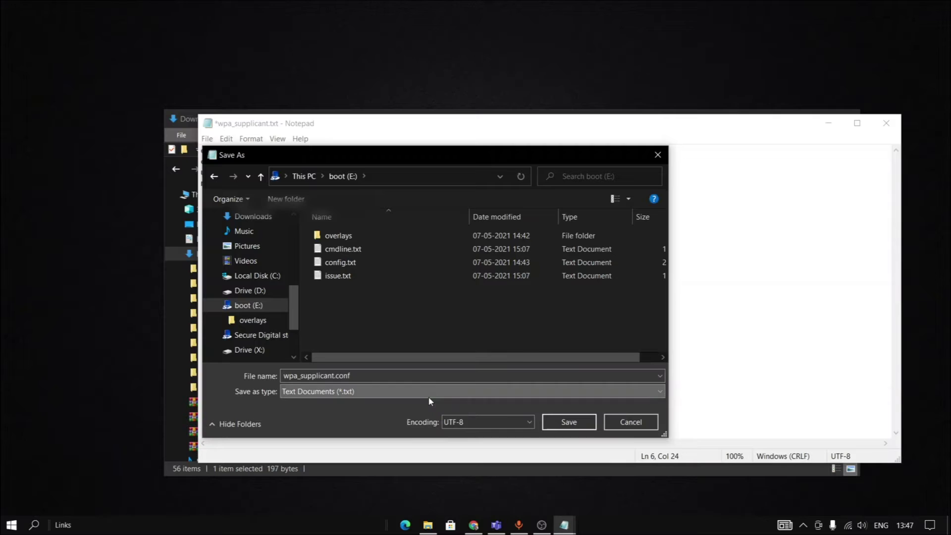
pyautogui.click(575, 425)
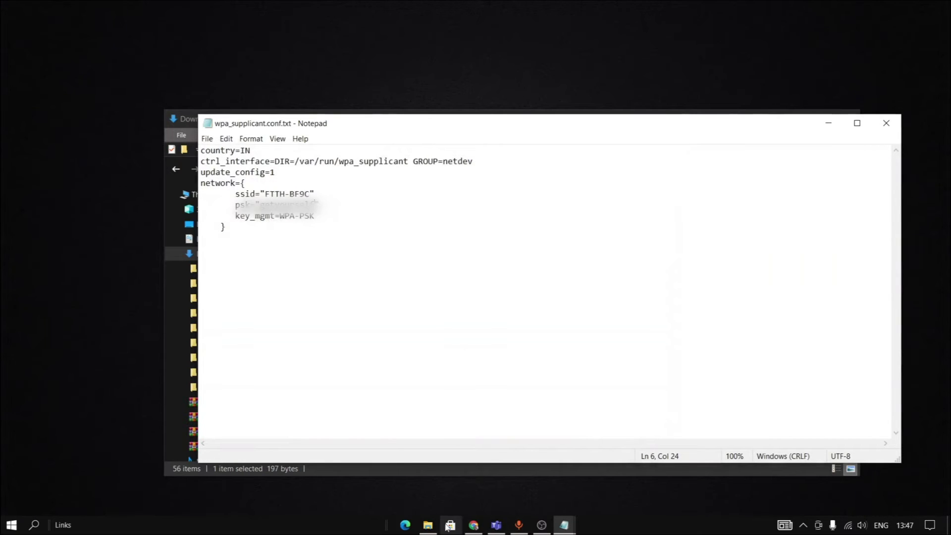
pyautogui.click(428, 525)
# Browse boot (E:) and open wpa_supplicant.conf.txt to check its contents, then close it.
pyautogui.scroll(-5, 212, 346)
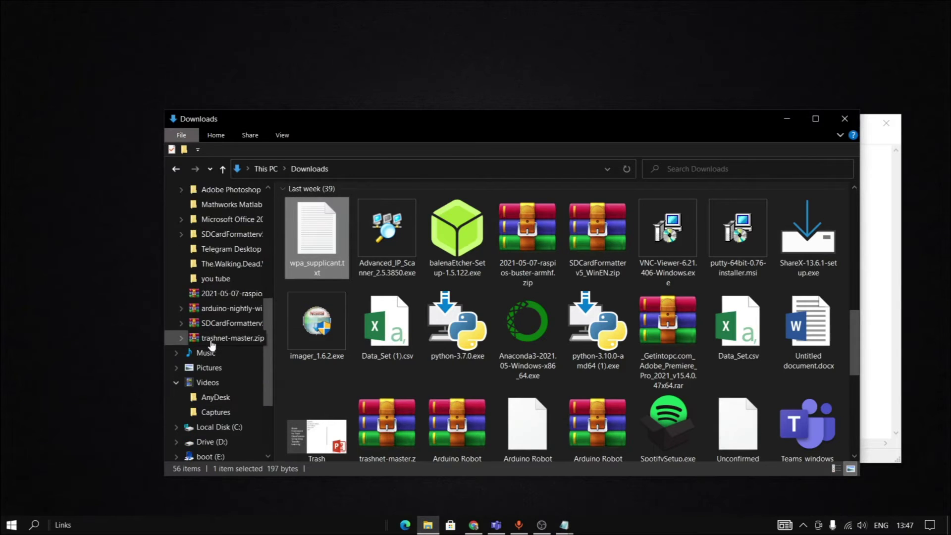
pyautogui.scroll(-1, 205, 376)
pyautogui.click(201, 412)
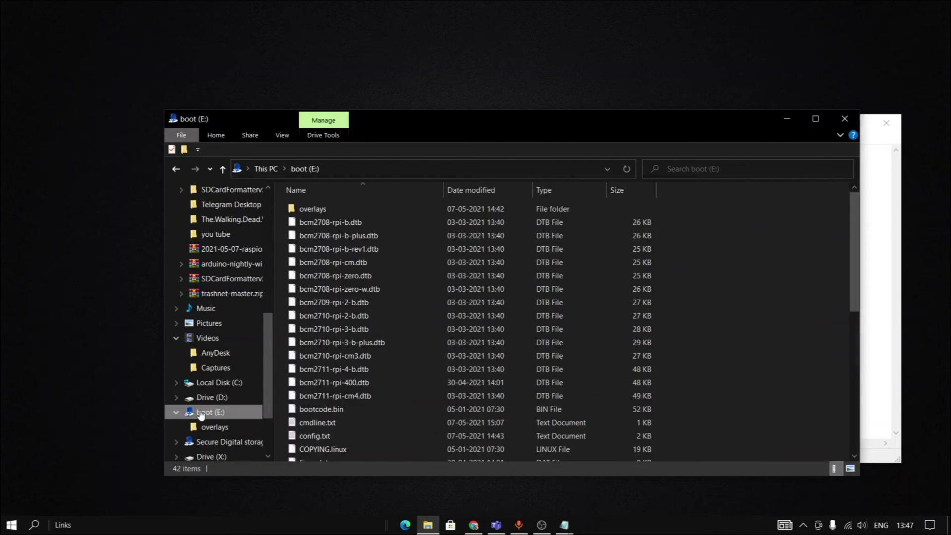
pyautogui.scroll(-8, 329, 381)
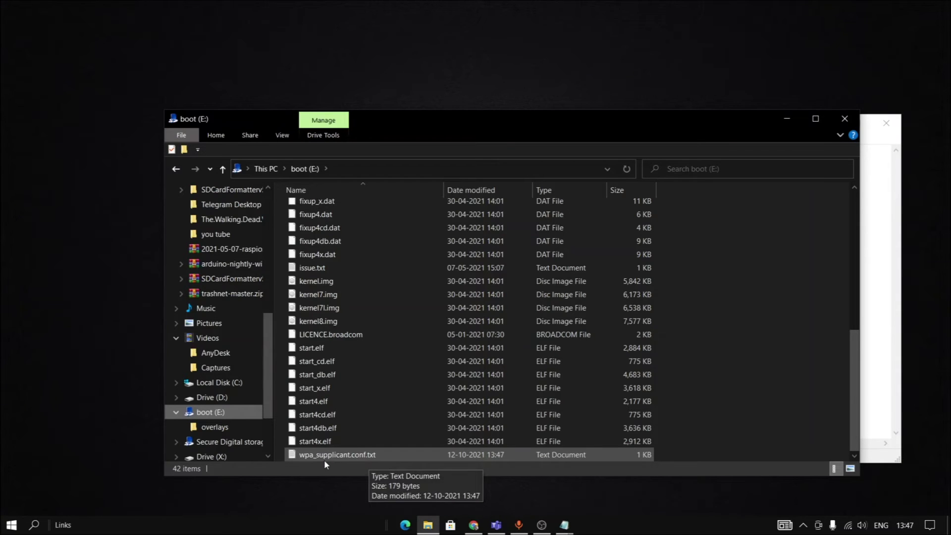
pyautogui.click(277, 139)
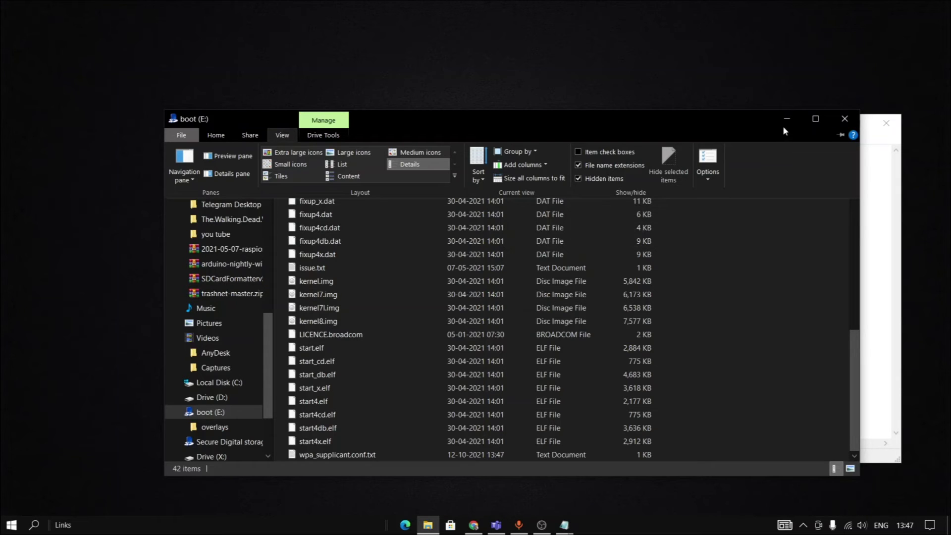
pyautogui.click(344, 453)
pyautogui.doubleClick(344, 453)
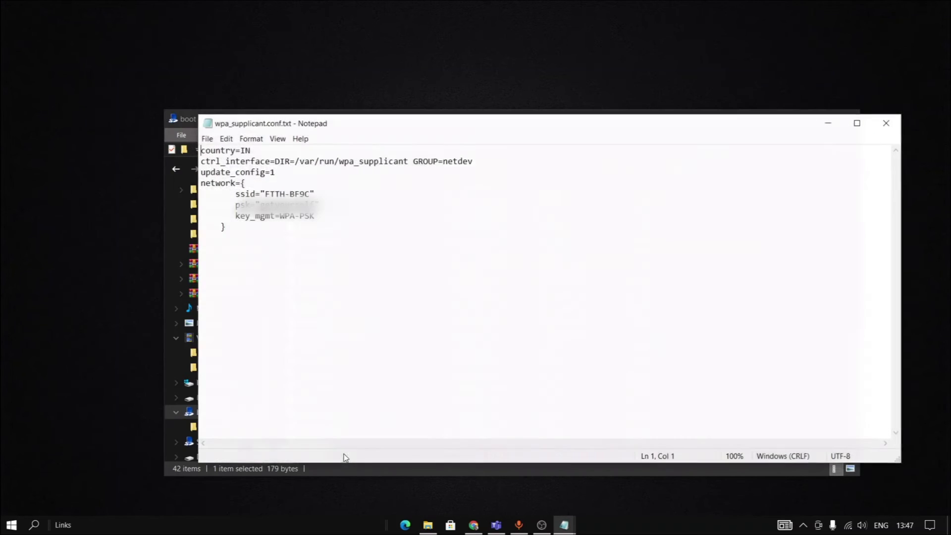
pyautogui.click(886, 123)
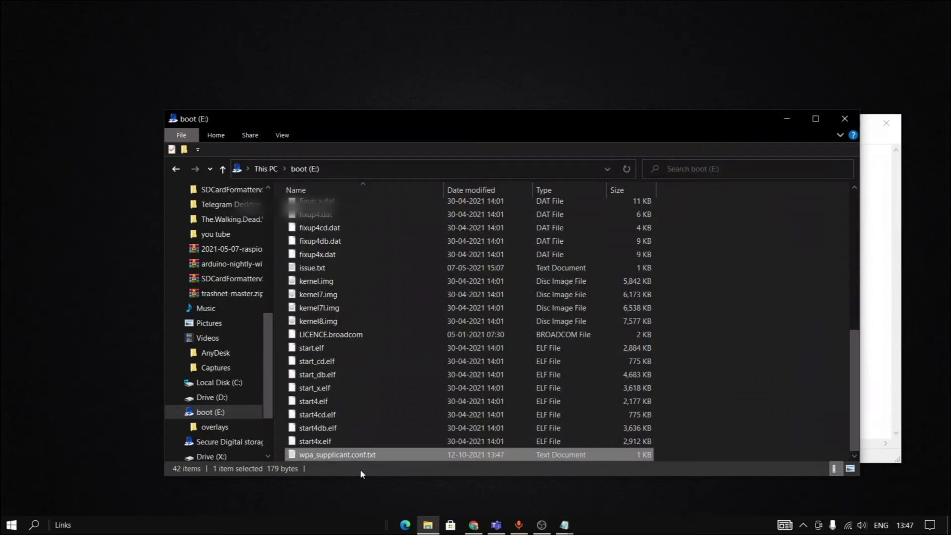
# Rename the file to wpa_supplicant.conf, confirming the extension change.
pyautogui.rightClick(371, 454)
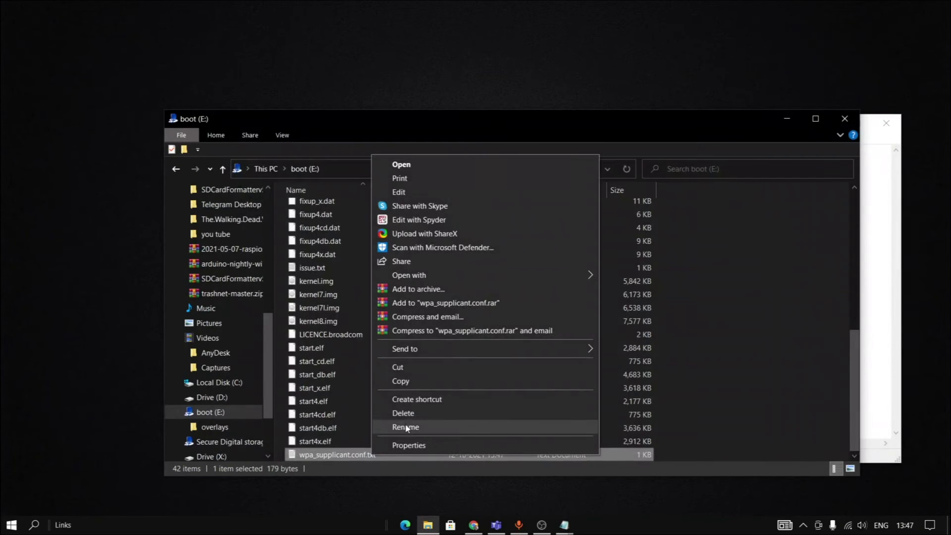
pyautogui.click(405, 427)
pyautogui.click(380, 455)
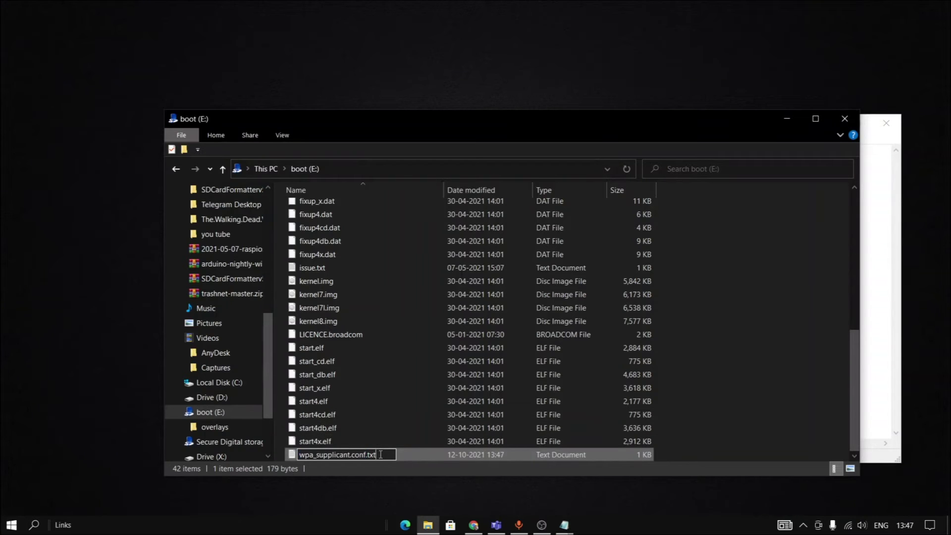
pyautogui.press('BackSpace')
pyautogui.press('BackSpace')
pyautogui.press('BackSpace')
pyautogui.press('BackSpace')
pyautogui.press('Return')
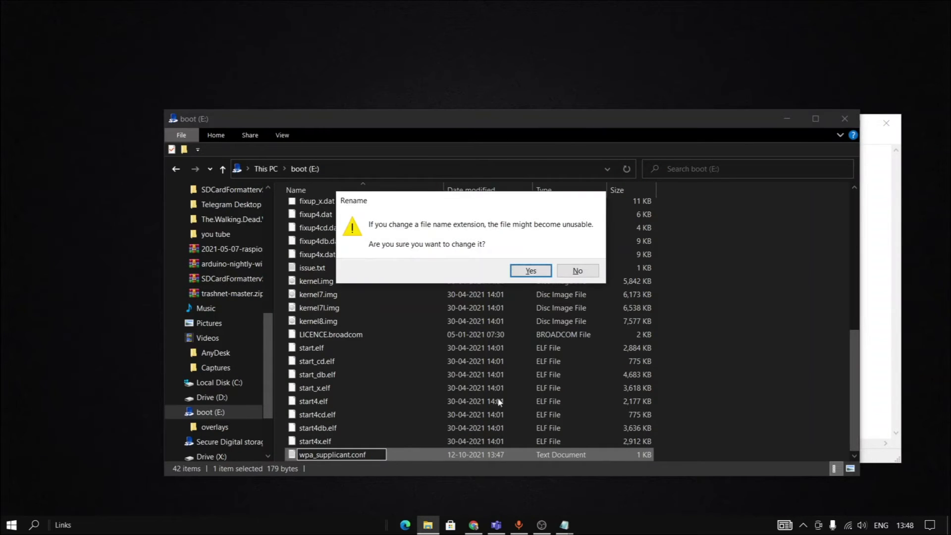
pyautogui.click(531, 272)
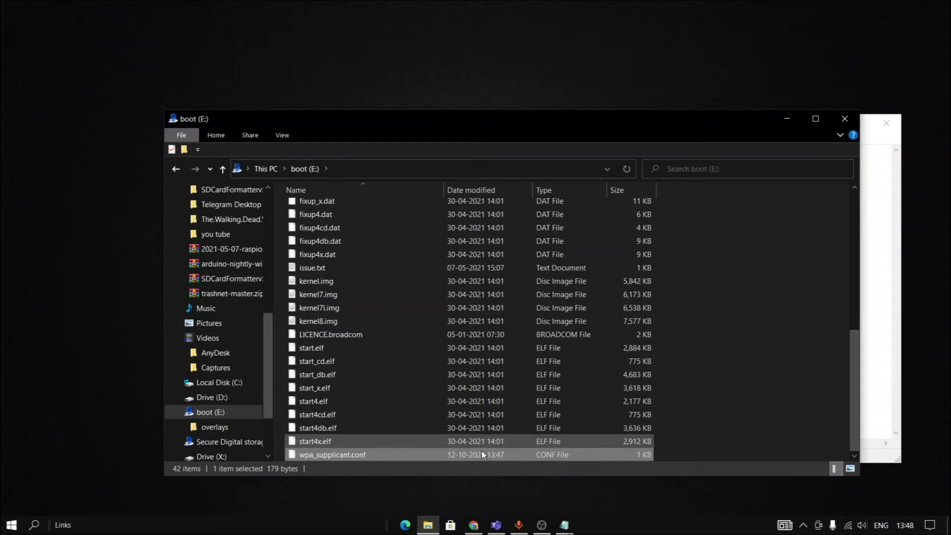
pyautogui.rightClick(783, 325)
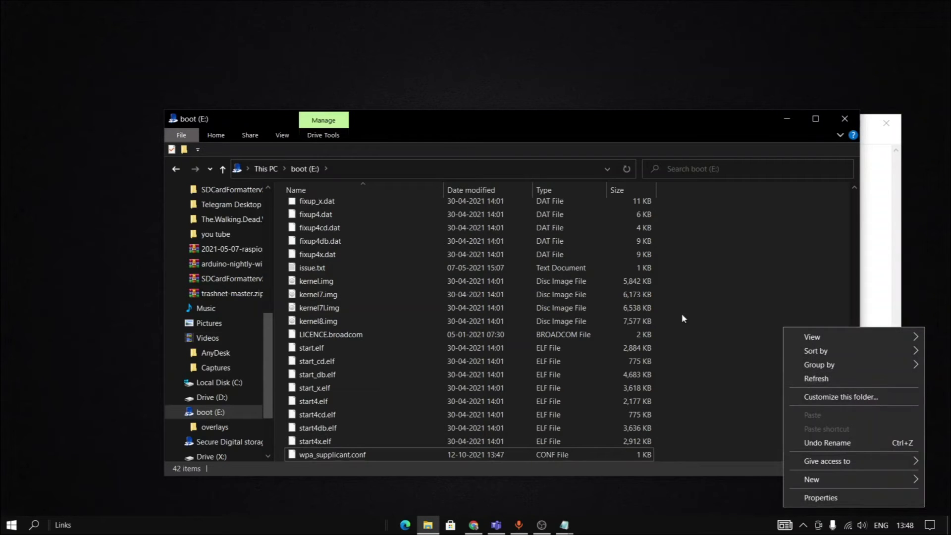
# Create an empty extensionless file named ssh on boot (E:), then minimize Explorer and Notepad.
pyautogui.moveTo(812, 480)
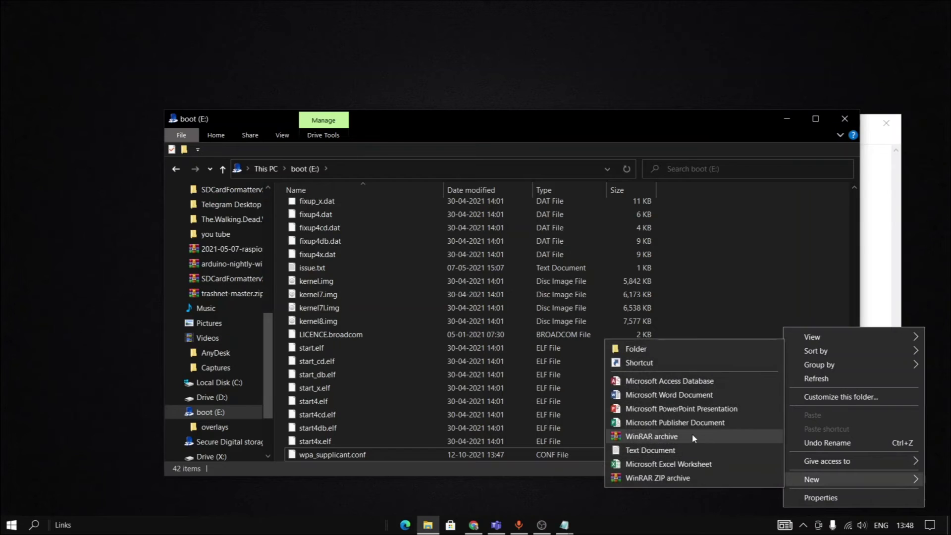
pyautogui.click(687, 448)
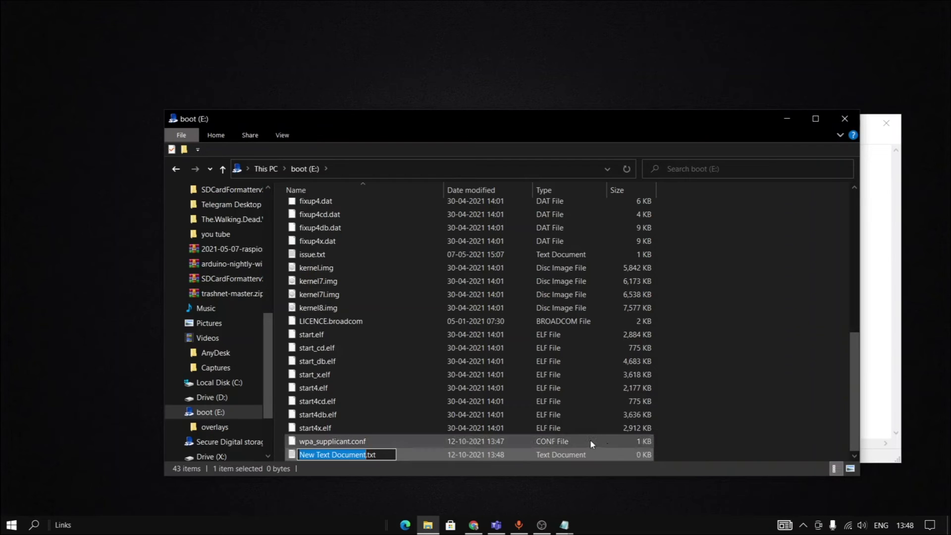
pyautogui.write('ss')
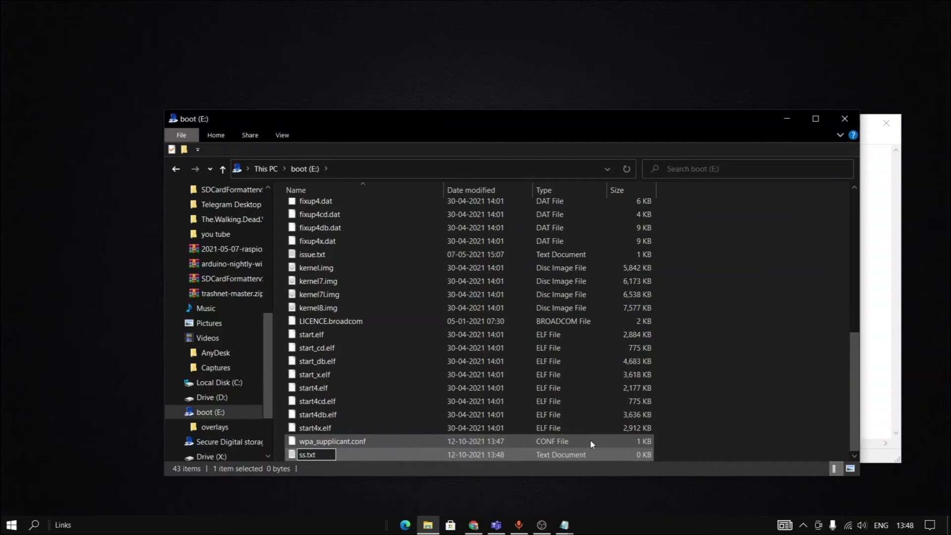
pyautogui.write('h')
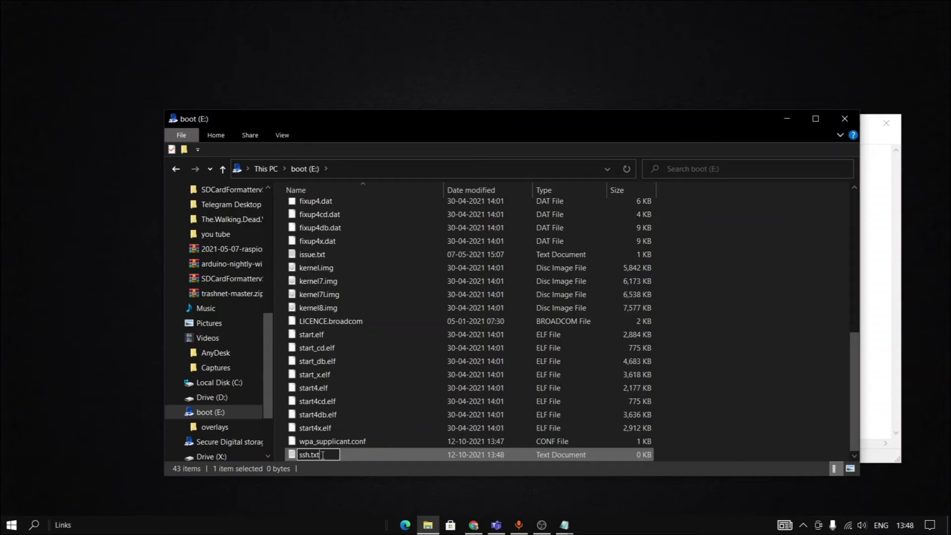
pyautogui.press('Delete')
pyautogui.press('Delete')
pyautogui.press('Delete')
pyautogui.press('Delete')
pyautogui.press('Return')
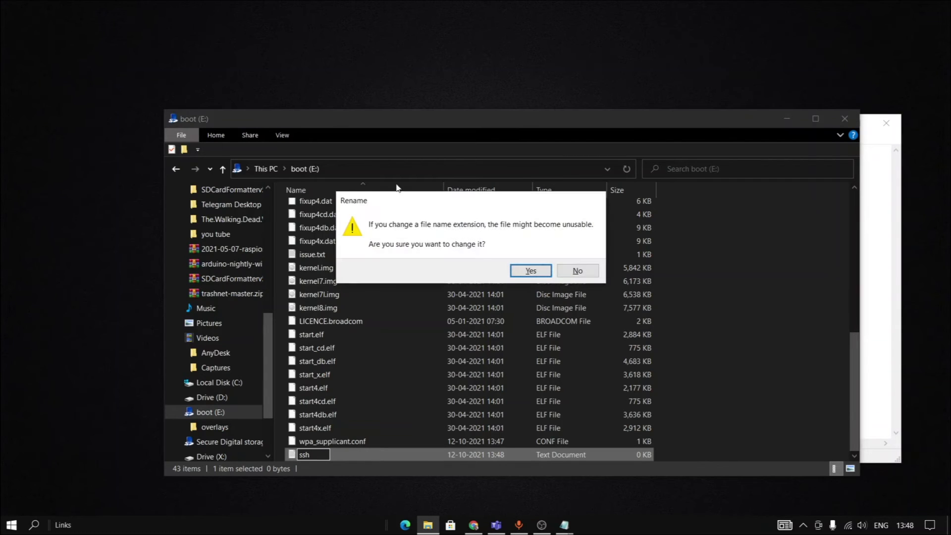
pyautogui.click(530, 271)
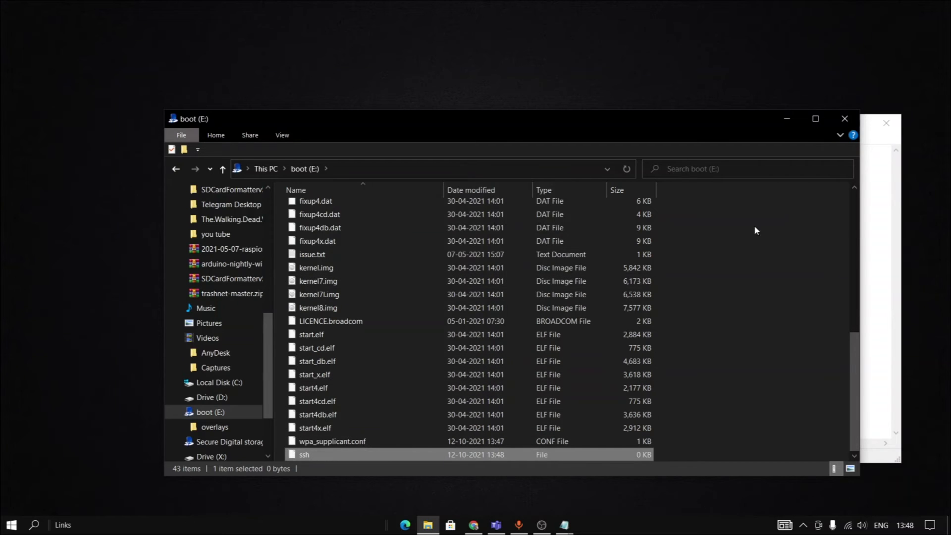
pyautogui.click(789, 120)
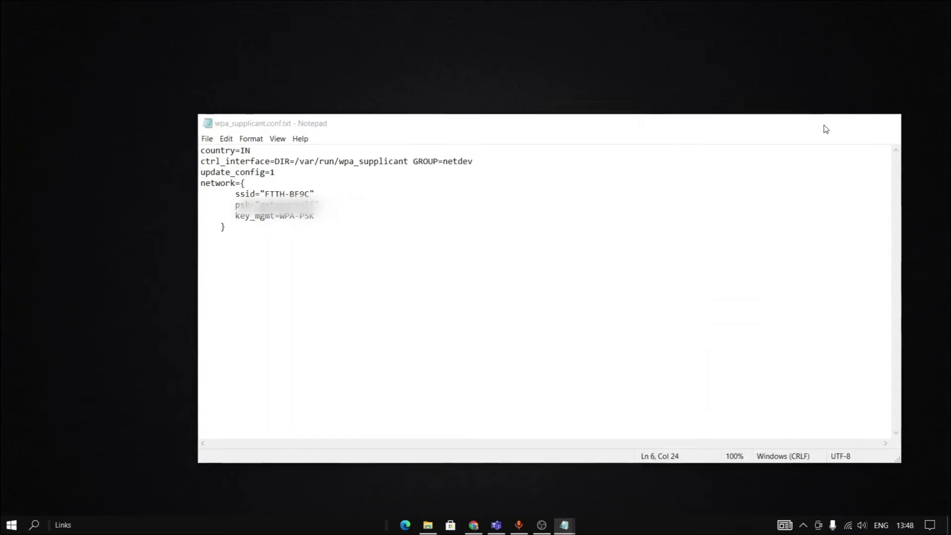
pyautogui.click(824, 125)
# Safely eject the boot (E:) SD card from the system tray.
pyautogui.click(803, 524)
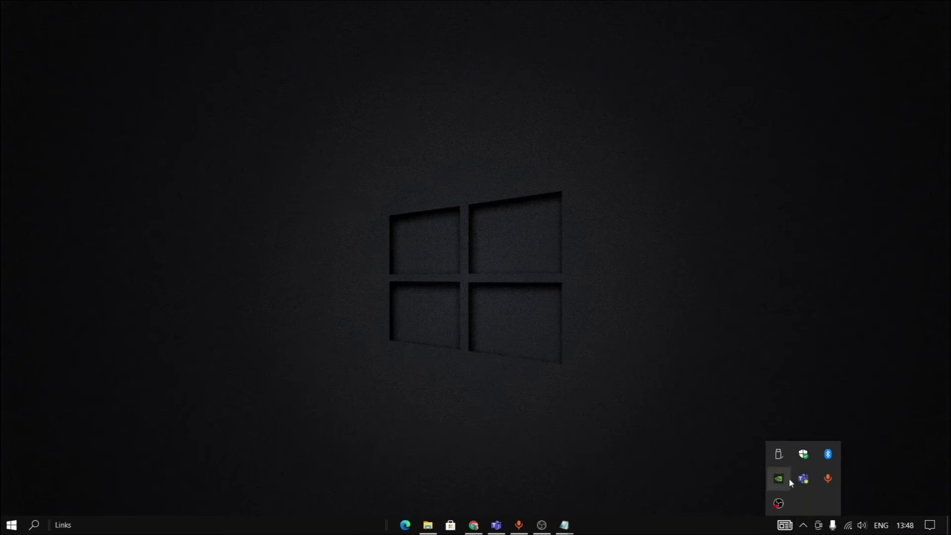
pyautogui.click(779, 459)
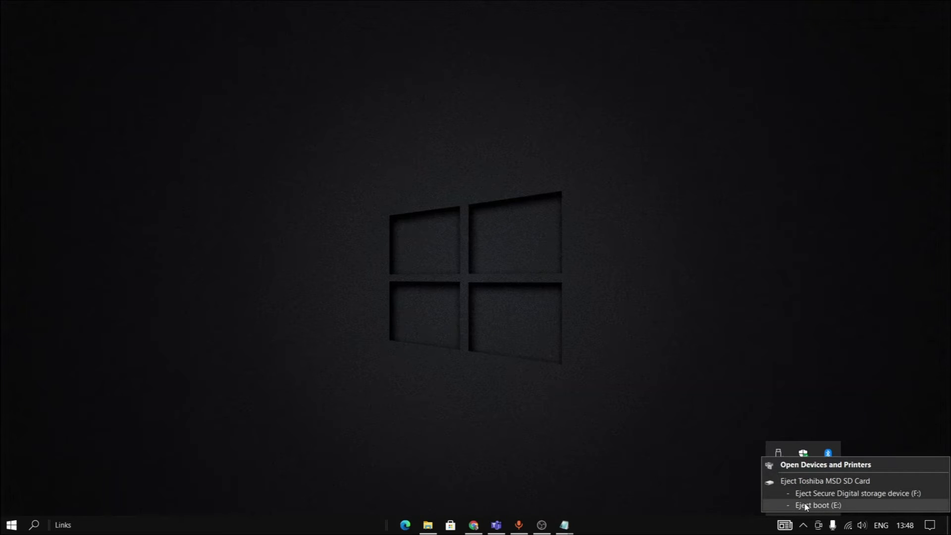
pyautogui.click(805, 505)
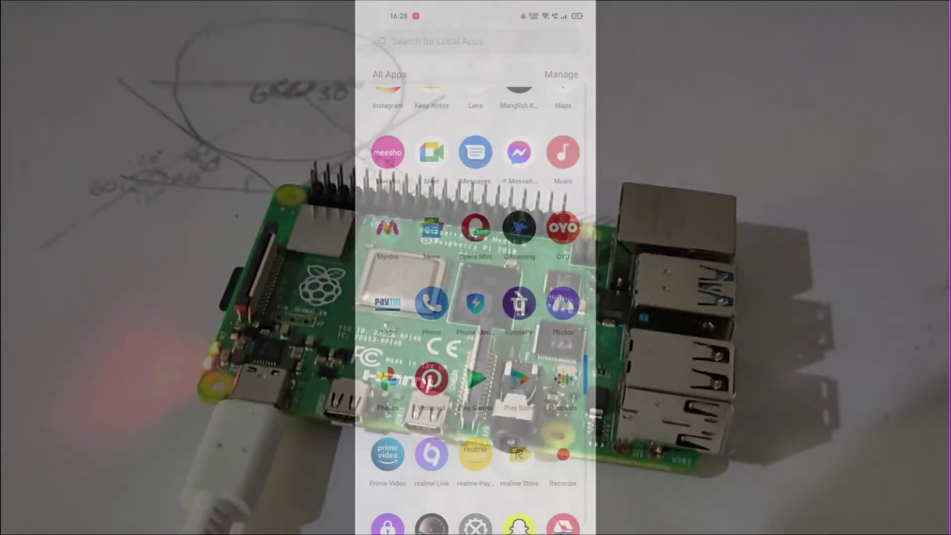
# Install Fing - Network Tools from the Google Play Store.
pyautogui.click(519, 379)
pyautogui.click(446, 39)
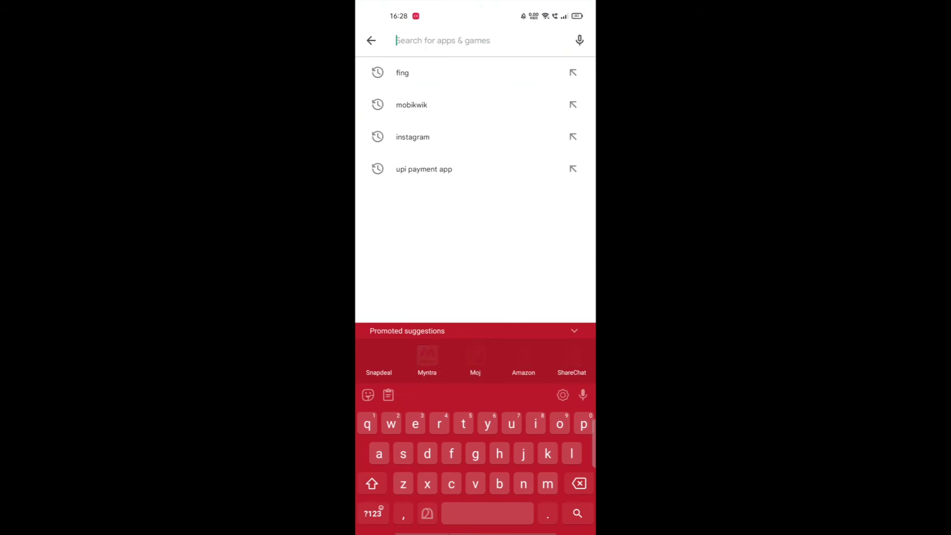
pyautogui.write('fing')
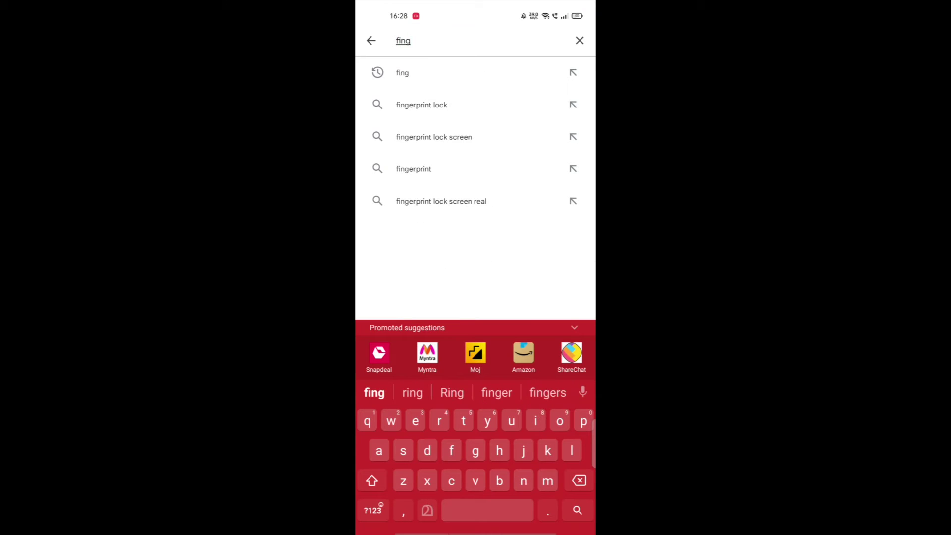
pyautogui.press('Return')
pyautogui.click(561, 83)
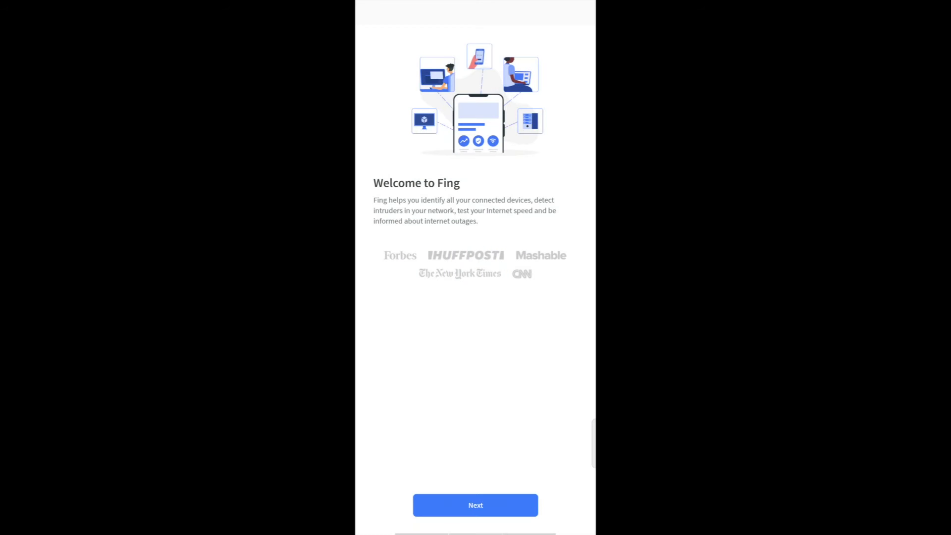
# Set up Fing with one-time location access and Google sign-in, then scan the Wi-Fi network for devices.
pyautogui.click(475, 504)
pyautogui.click(470, 471)
pyautogui.click(474, 470)
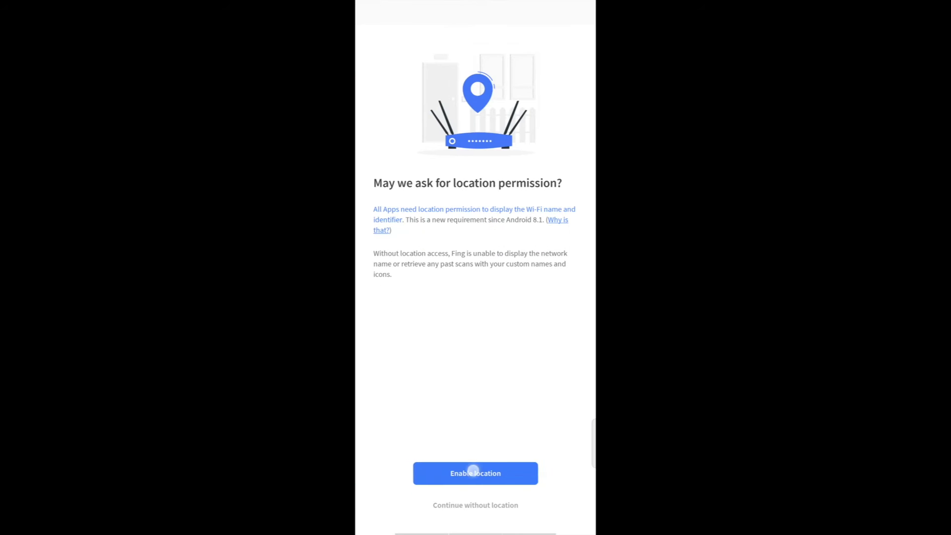
pyautogui.click(461, 313)
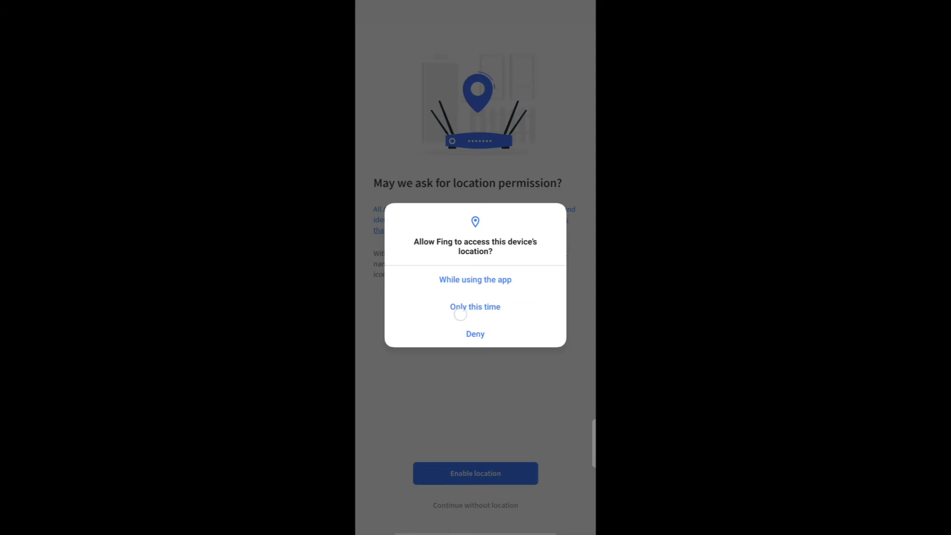
pyautogui.click(473, 474)
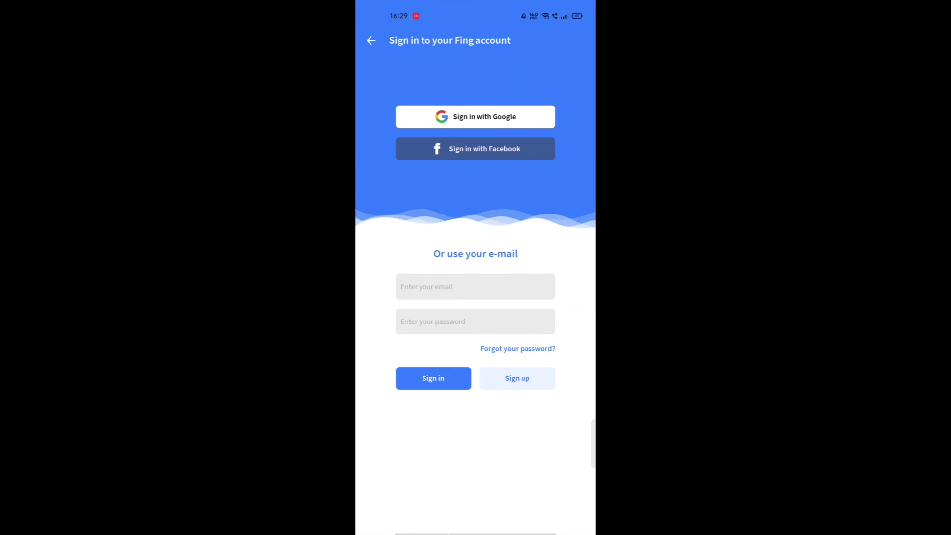
pyautogui.click(476, 117)
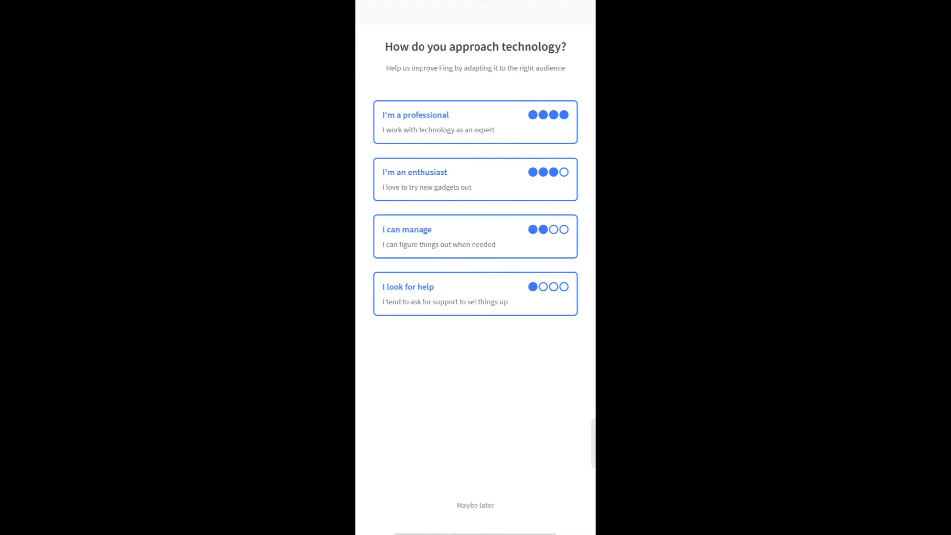
pyautogui.click(476, 236)
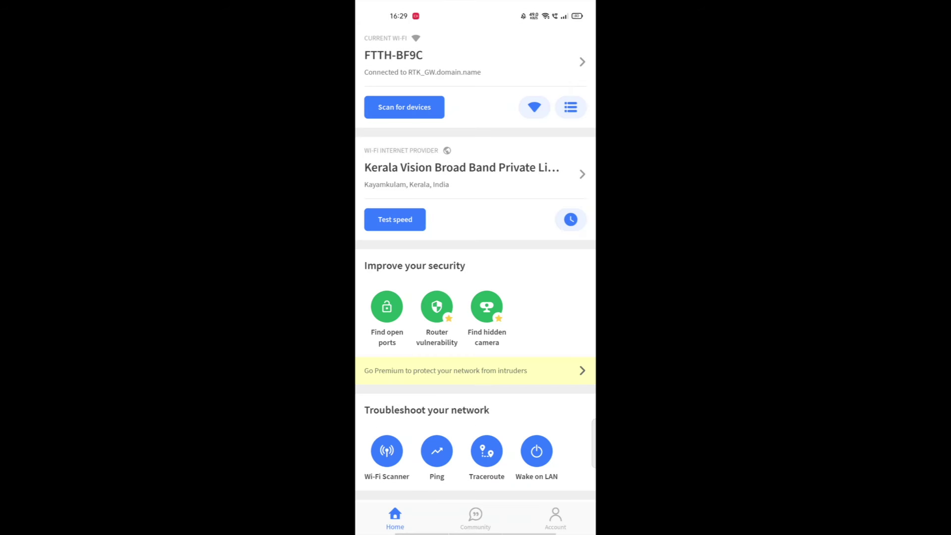
pyautogui.click(404, 107)
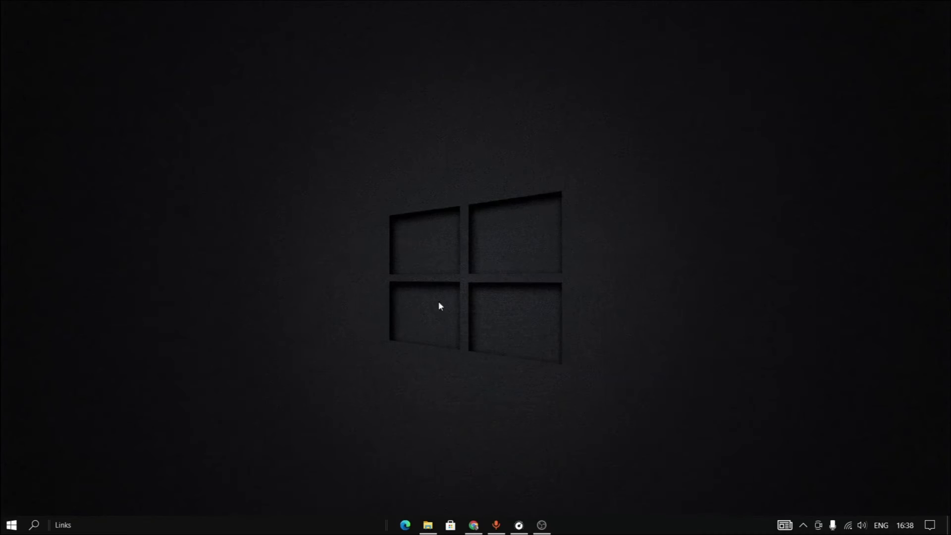
# Launch PuTTY and enter 192.168.1.4 as the SSH host name.
pyautogui.click(36, 526)
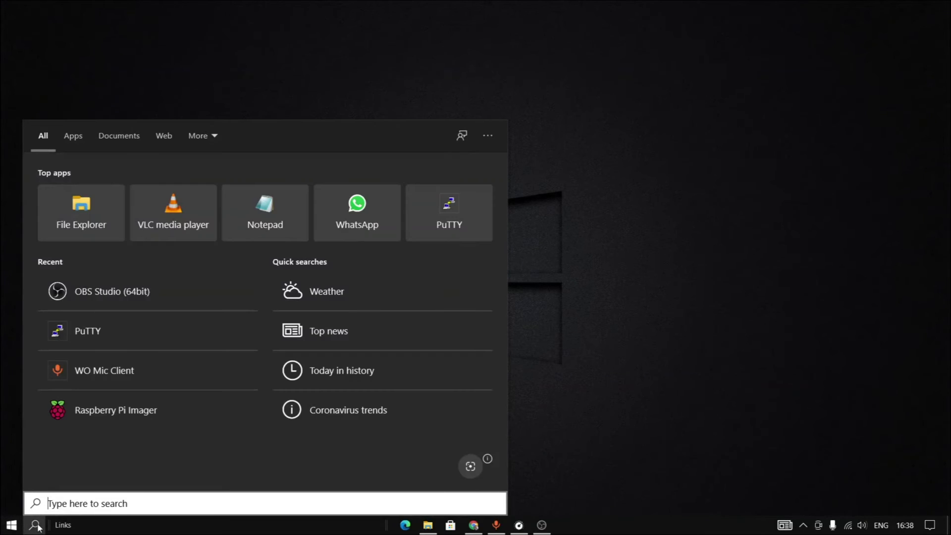
pyautogui.write('putt')
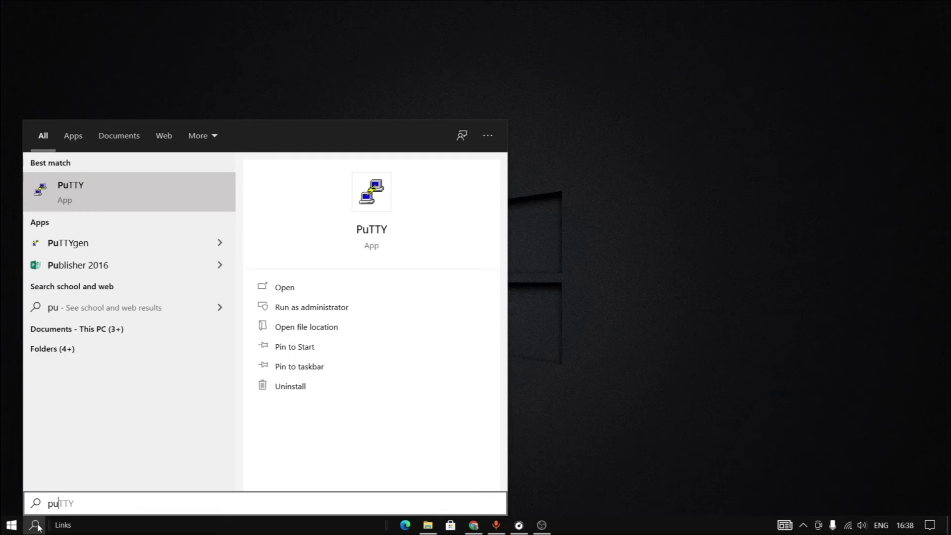
pyautogui.click(301, 288)
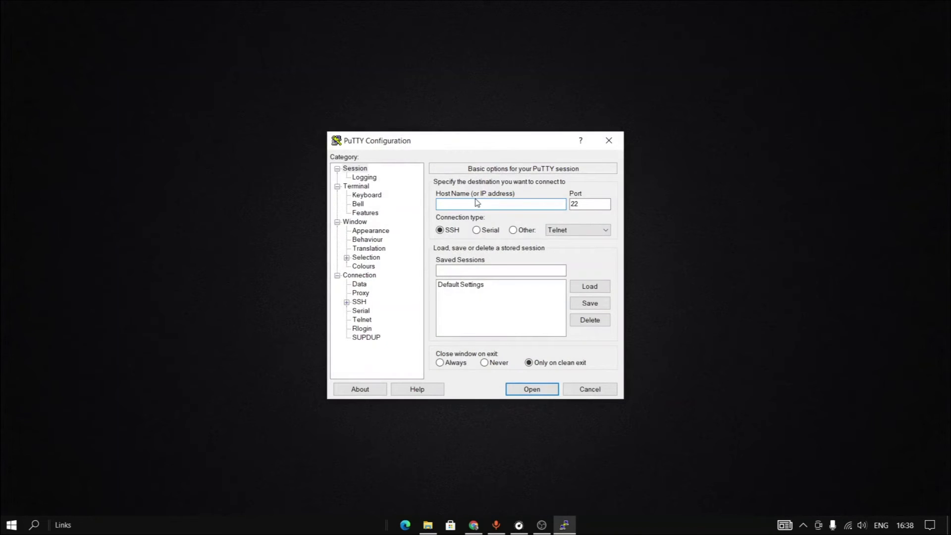
pyautogui.write('192.168.1.4')
# Open the SSH session and snap Notepad right beside the PuTTY terminal on the left.
pyautogui.click(532, 389)
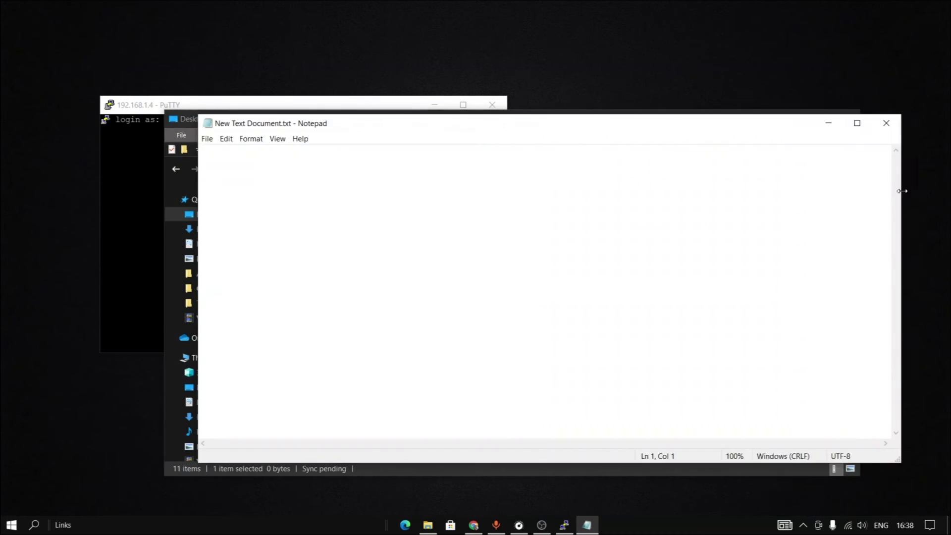
pyautogui.press('super+Right')
pyautogui.click(310, 133)
pyautogui.click(555, 53)
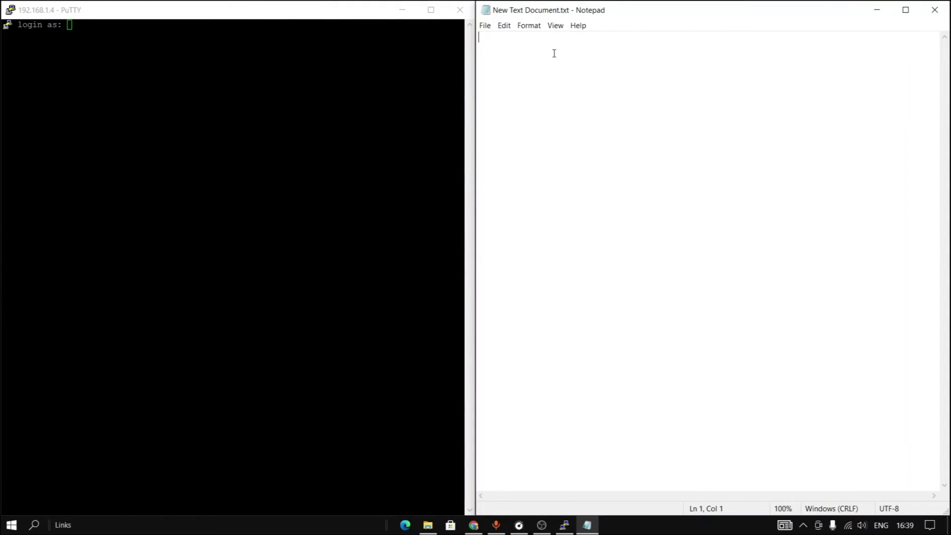
# Note 'login as: pi' and a password line with the default password in Notepad.
pyautogui.write('use')
pyautogui.press('BackSpace')
pyautogui.press('BackSpace')
pyautogui.press('BackSpace')
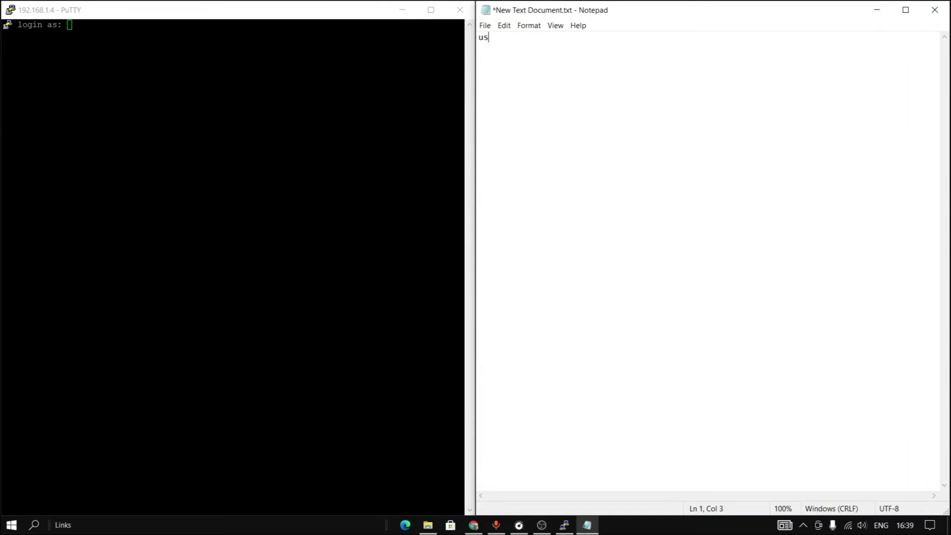
pyautogui.write('login as: pi')
pyautogui.press('Return')
pyautogui.write('password')
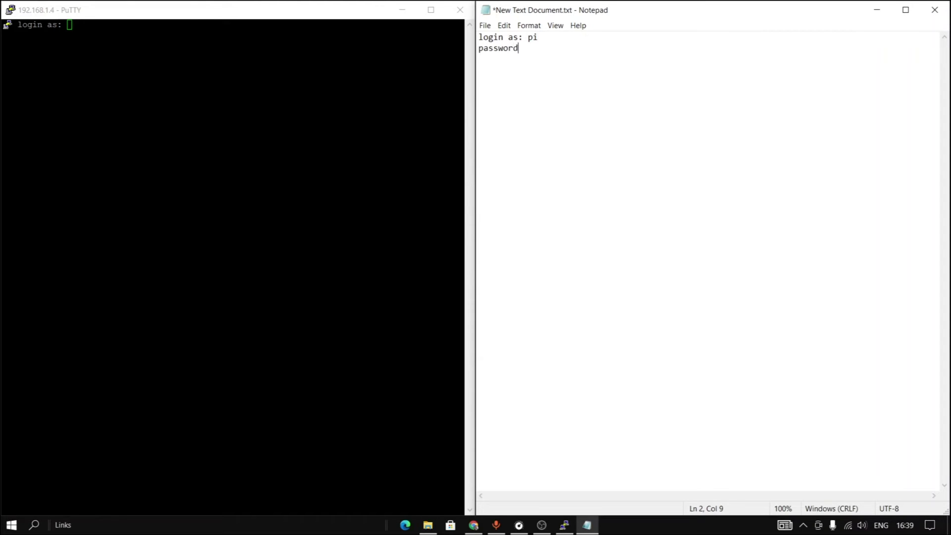
pyautogui.write(': raspberry')
# Log in to the Pi as pi with the password and enter sudo raspi-config.
pyautogui.click(134, 36)
pyautogui.write('pi')
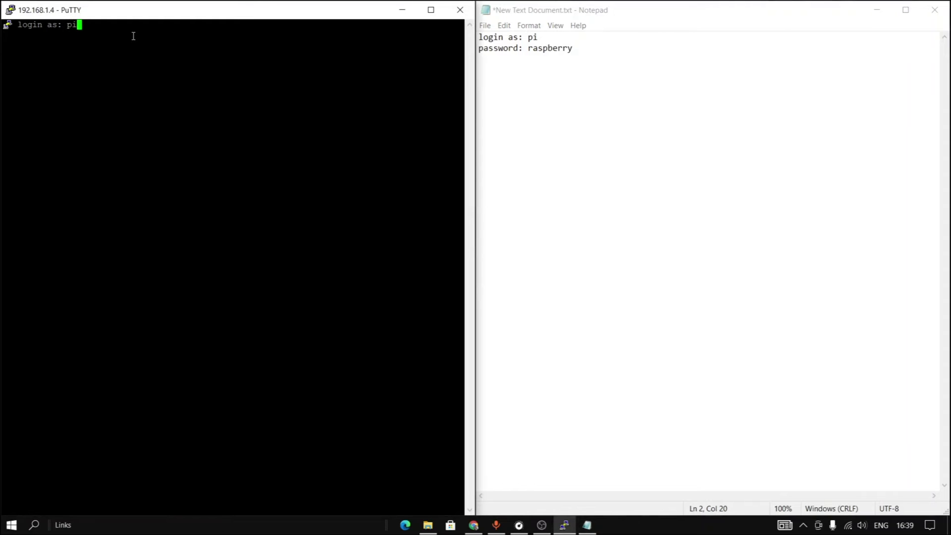
pyautogui.press('Return')
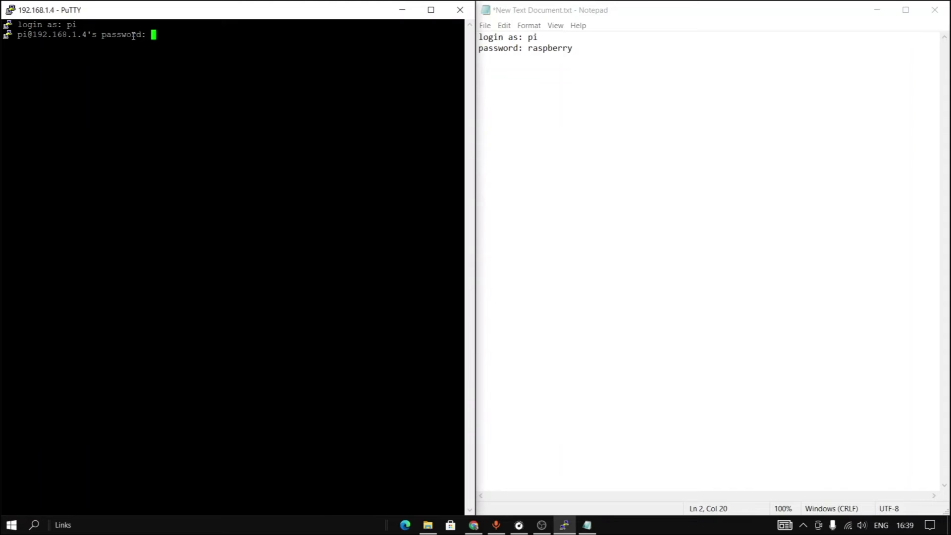
pyautogui.press('Return')
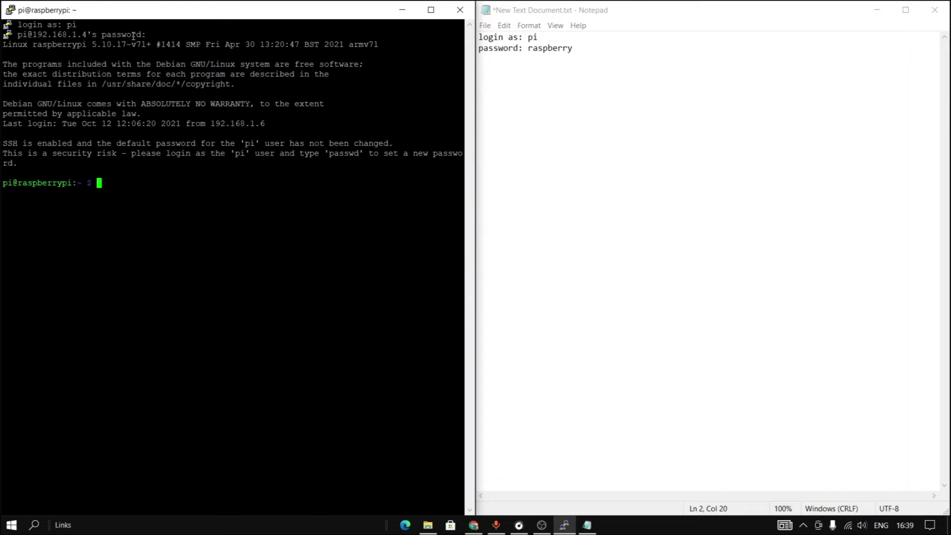
pyautogui.write('sudo raspi-config')
# Run raspi-config and enable SSH under Interface Options.
pyautogui.press('Return')
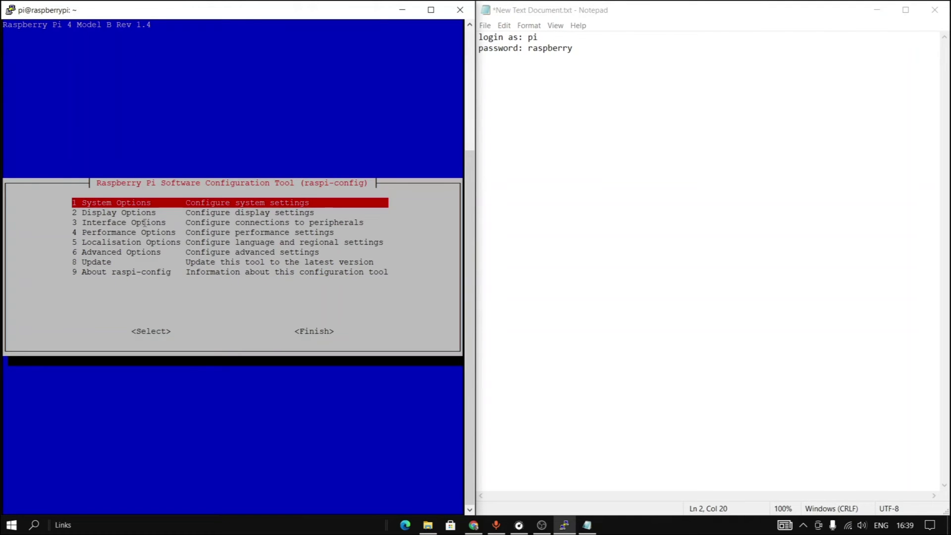
pyautogui.press('Down')
pyautogui.press('Down')
pyautogui.press('Return')
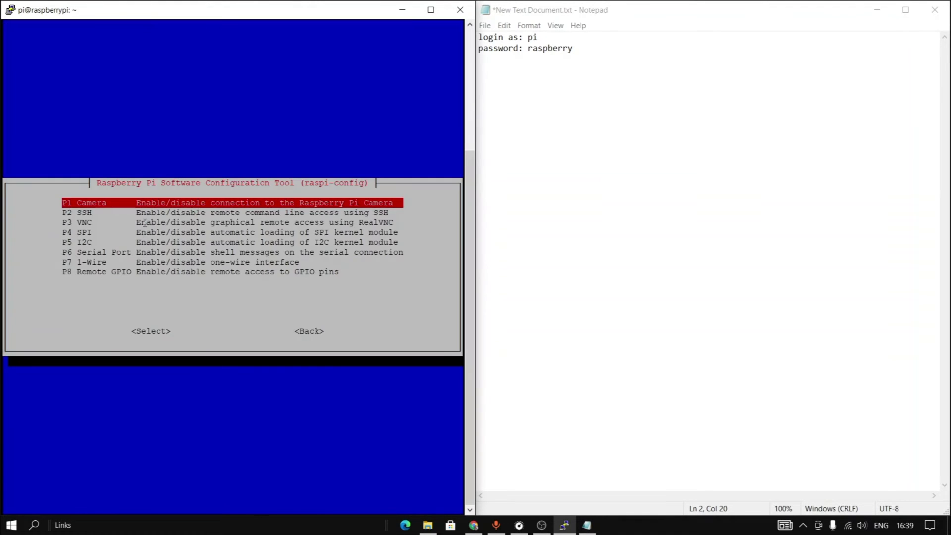
pyautogui.press('Down')
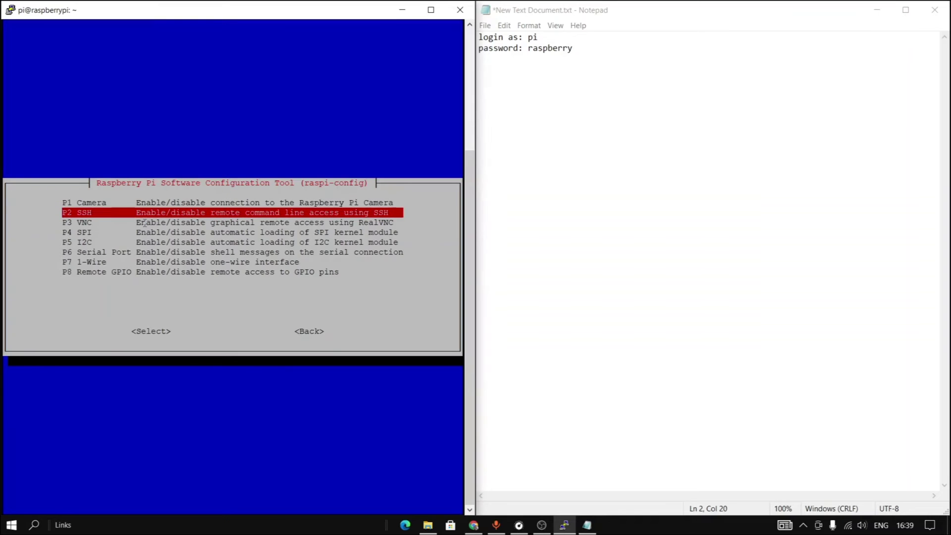
pyautogui.press('Return')
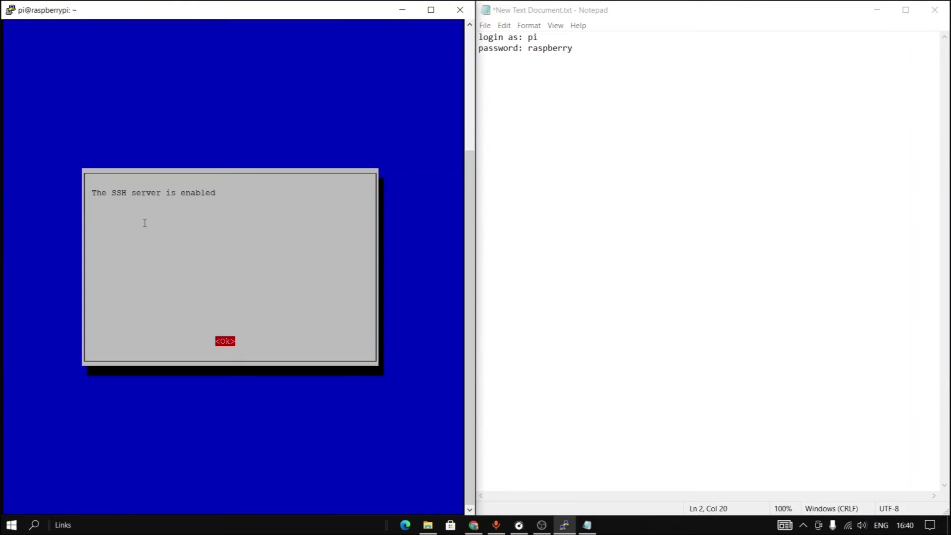
pyautogui.press('Return')
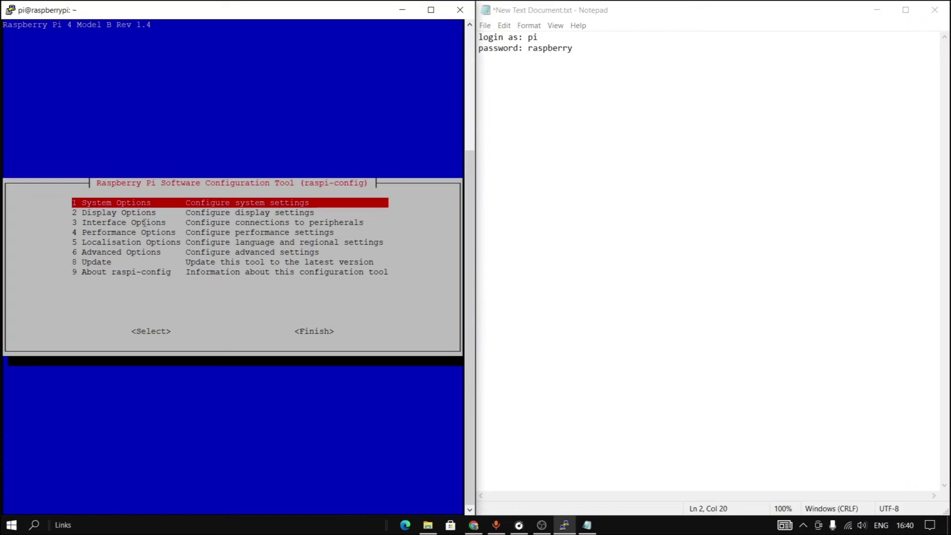
# Enable VNC Server under Interface Options in raspi-config.
pyautogui.press('Down')
pyautogui.press('Down')
pyautogui.press('Return')
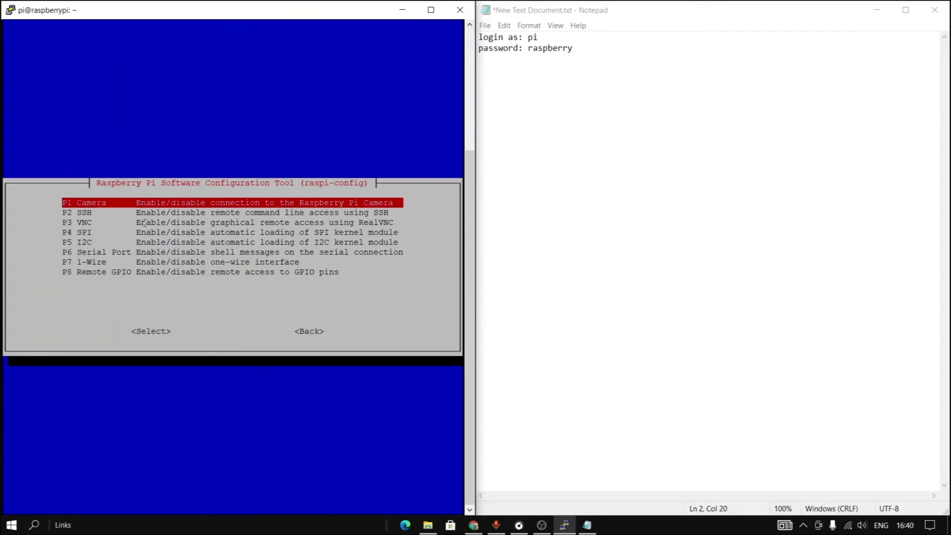
pyautogui.press('Down')
pyautogui.press('Down')
pyautogui.press('Return')
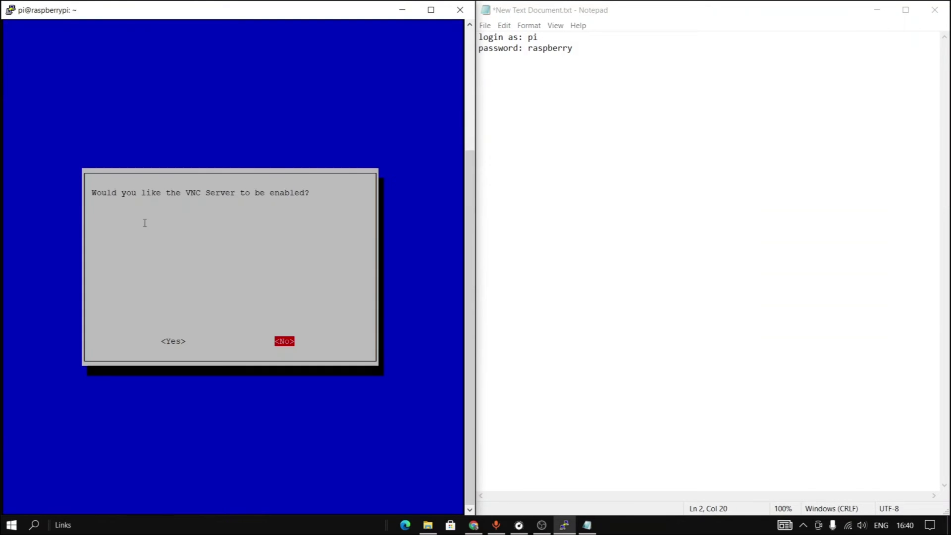
pyautogui.press('Left')
pyautogui.press('Return')
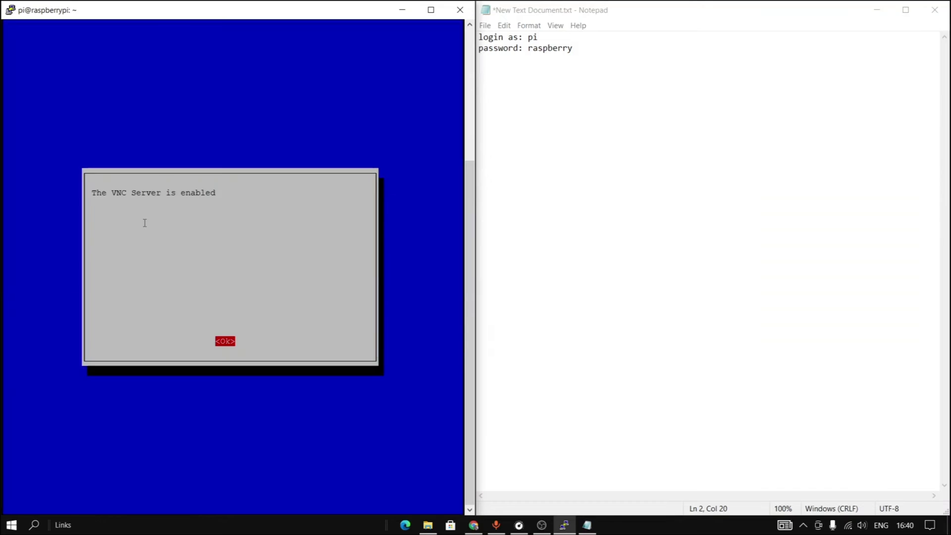
pyautogui.press('Return')
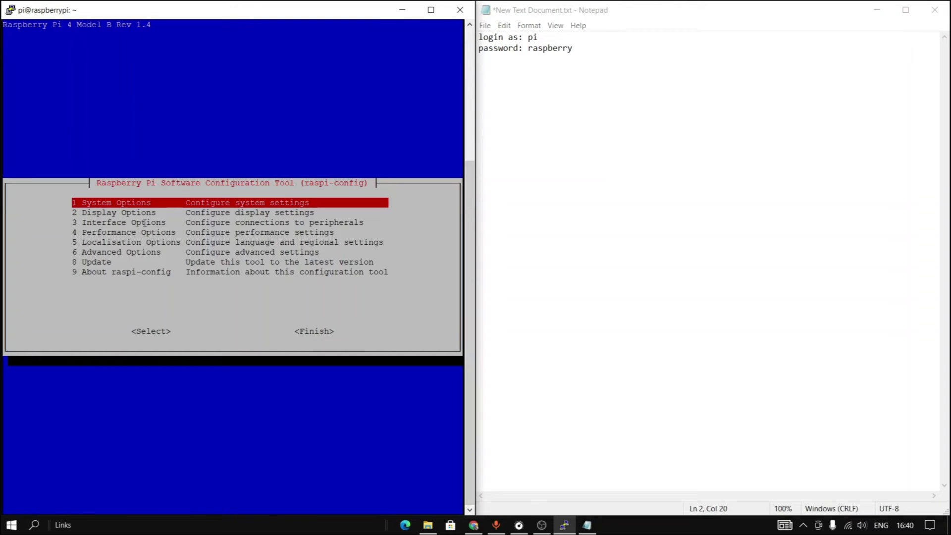
# Choose Finish to exit raspi-config back to the shell.
pyautogui.press('Down')
pyautogui.press('Down')
pyautogui.press('Down')
pyautogui.press('Down')
pyautogui.press('Down')
pyautogui.press('Down')
pyautogui.press('Down')
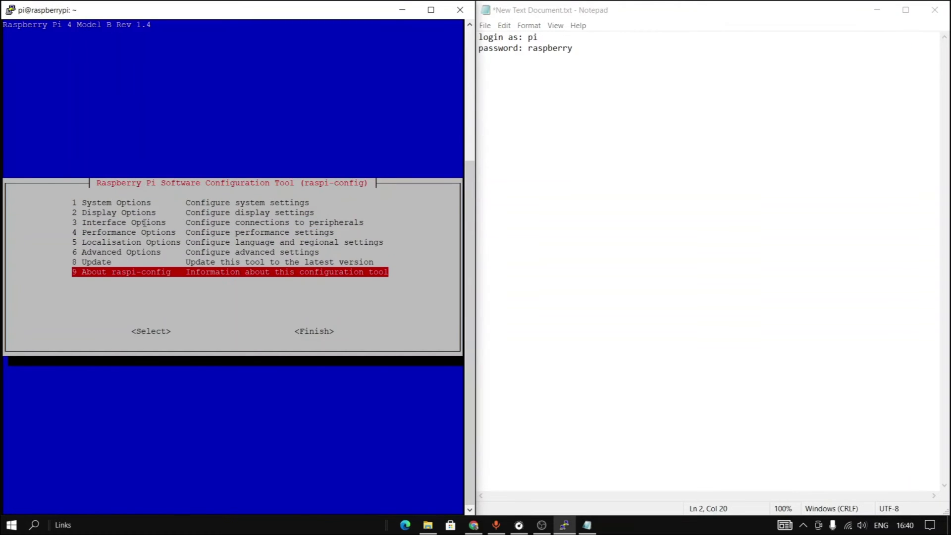
pyautogui.press('Tab')
pyautogui.press('Tab')
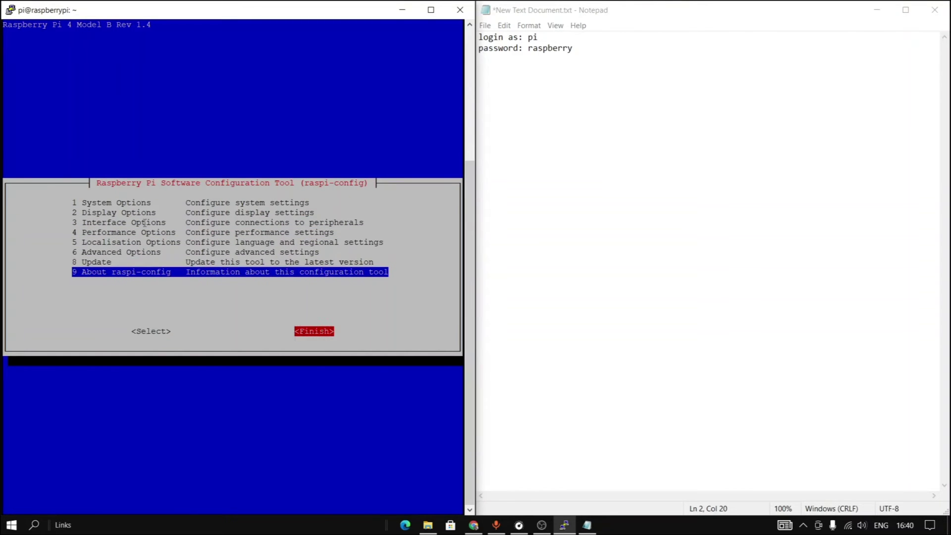
pyautogui.press('Tab')
pyautogui.press('Tab')
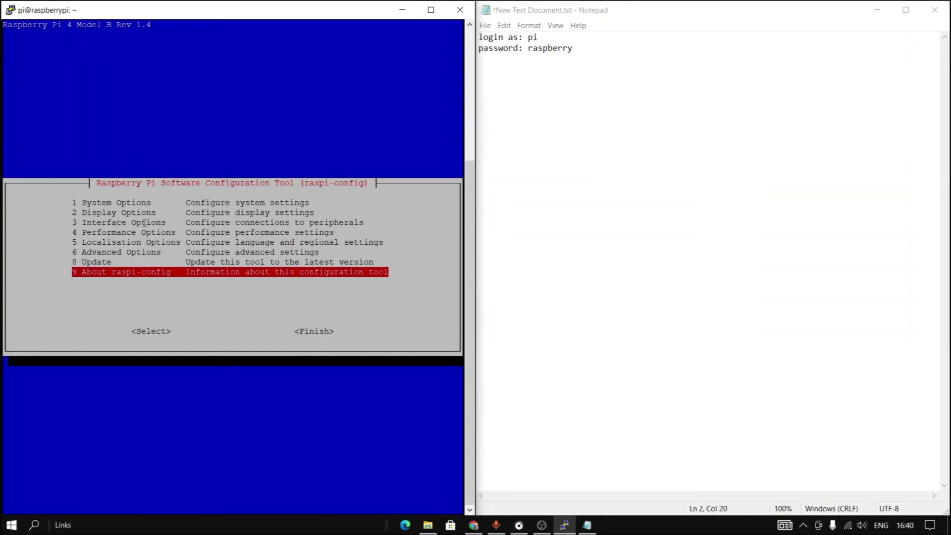
pyautogui.press('Tab')
pyautogui.press('Tab')
pyautogui.press('Tab')
pyautogui.press('Tab')
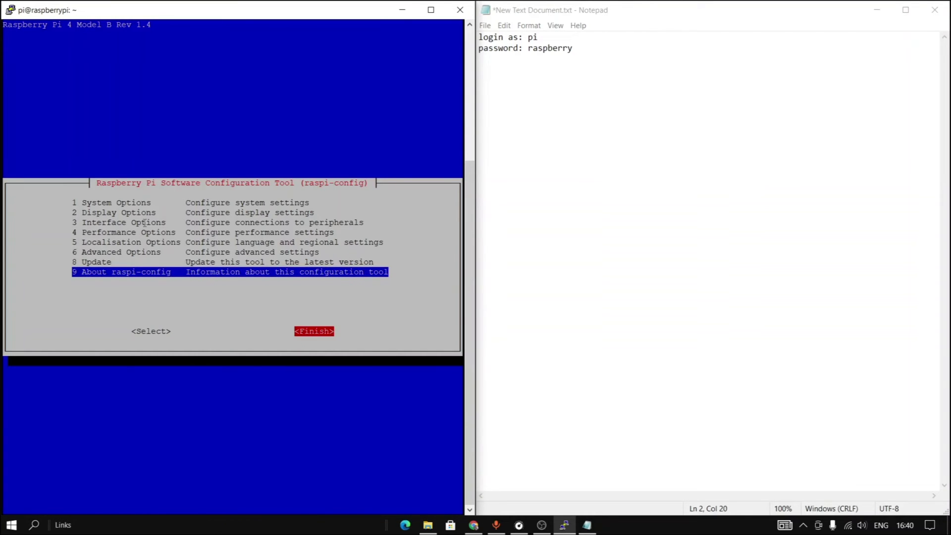
pyautogui.press('Tab')
pyautogui.press('Tab')
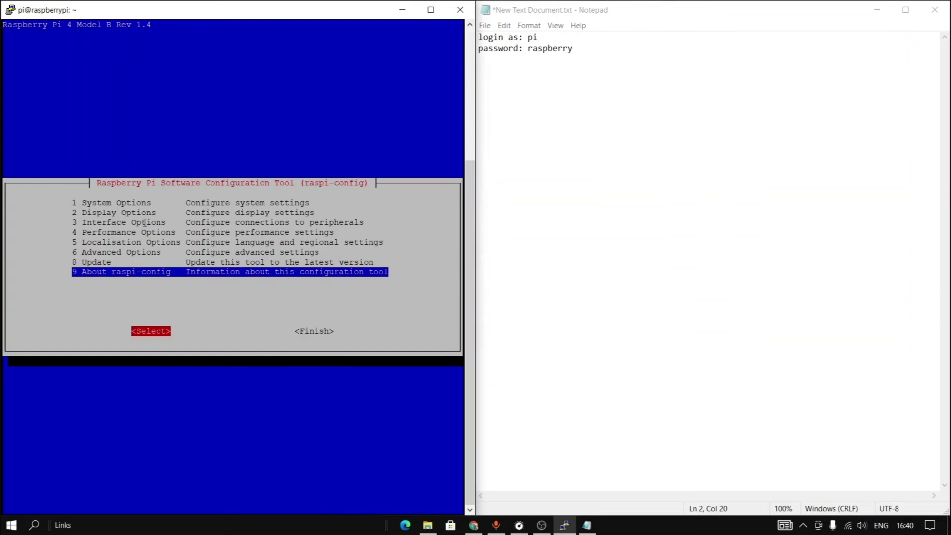
pyautogui.press('Tab')
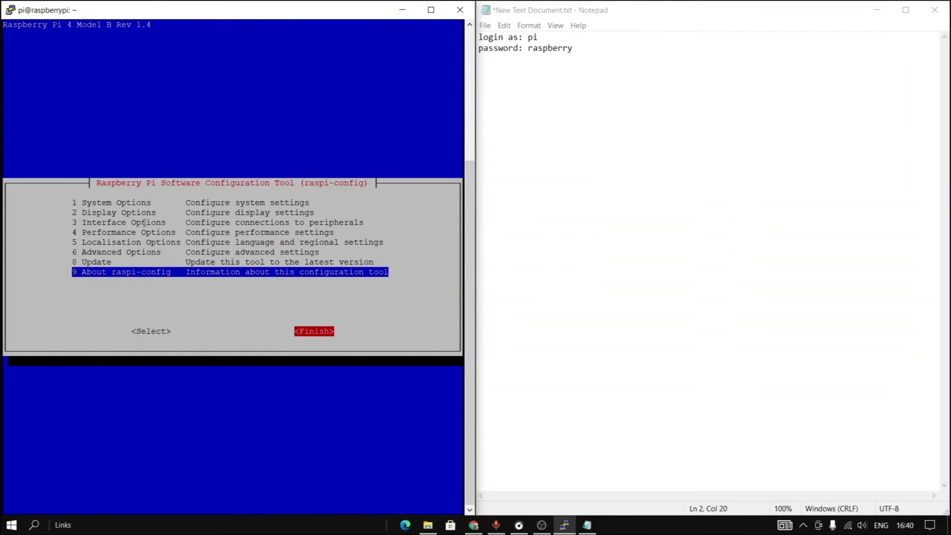
pyautogui.press('Return')
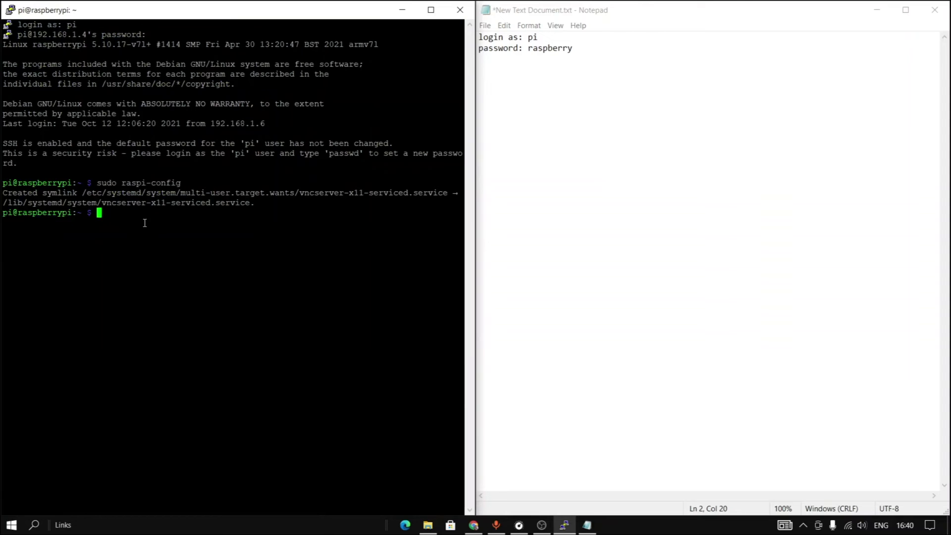
# Close PuTTY and Notepad without saving, then search Windows for vnc.
pyautogui.click(463, 12)
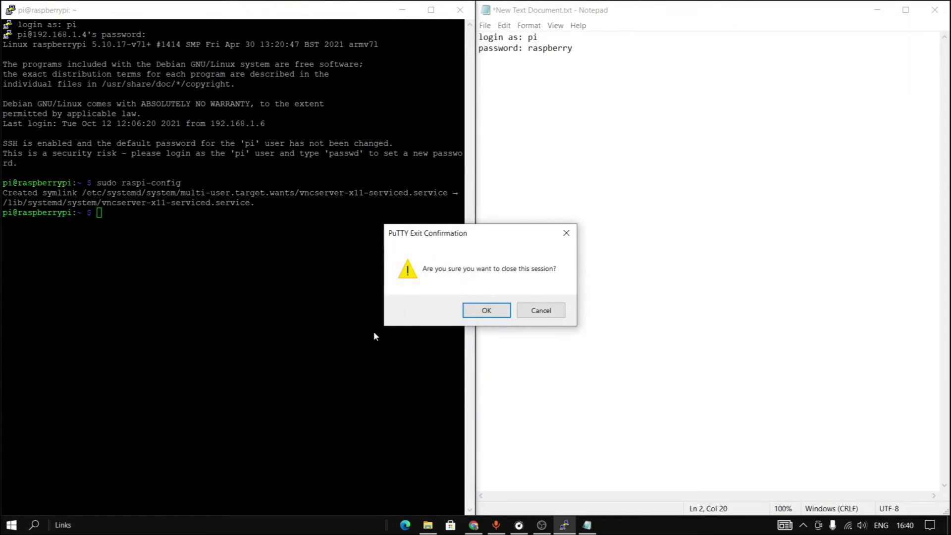
pyautogui.click(501, 311)
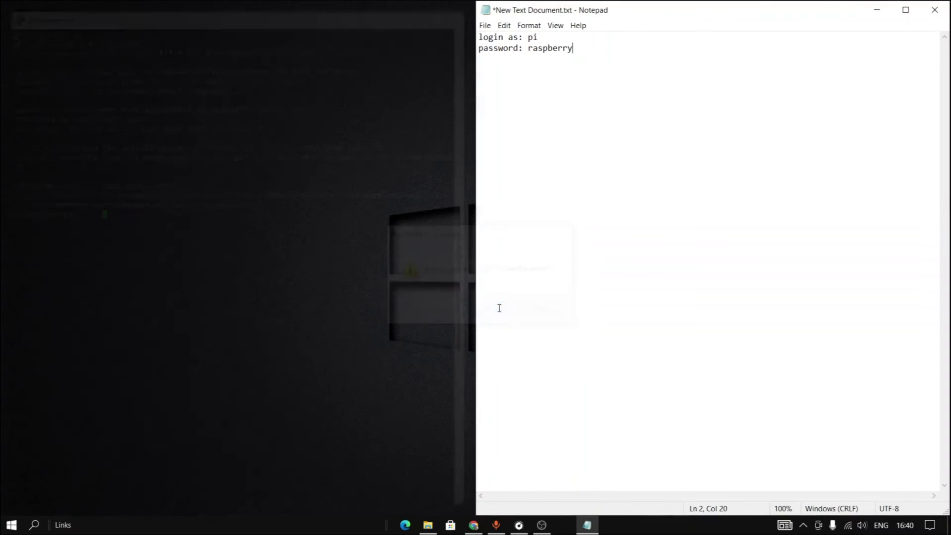
pyautogui.click(934, 10)
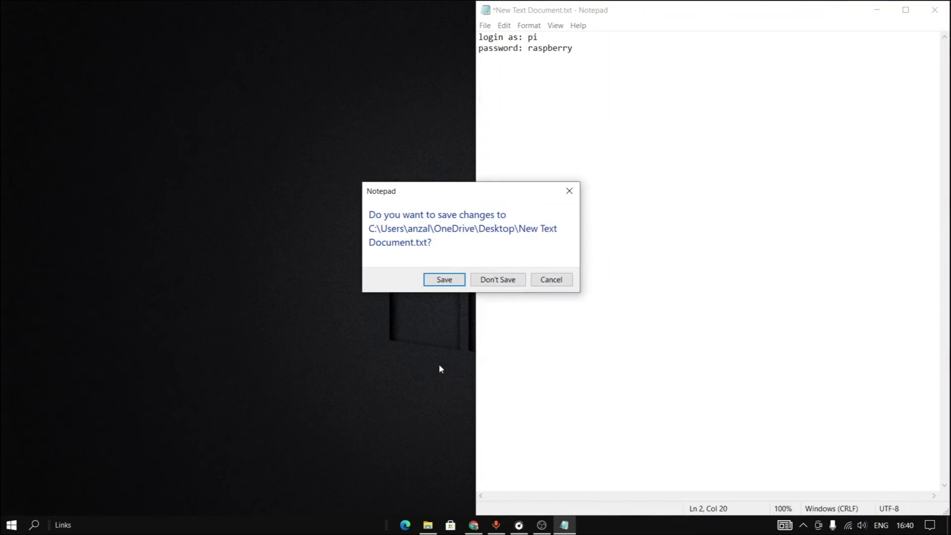
pyautogui.click(497, 280)
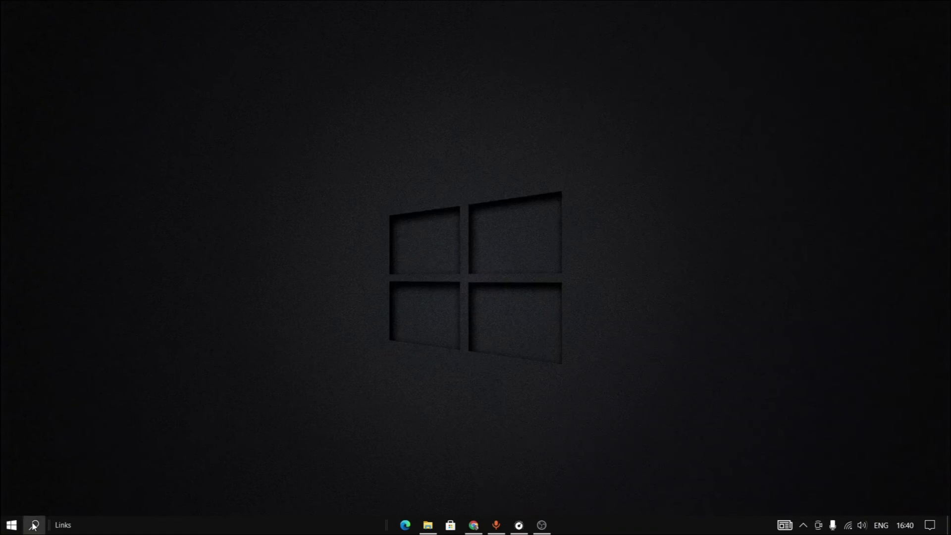
pyautogui.click(33, 524)
pyautogui.write('vnc')
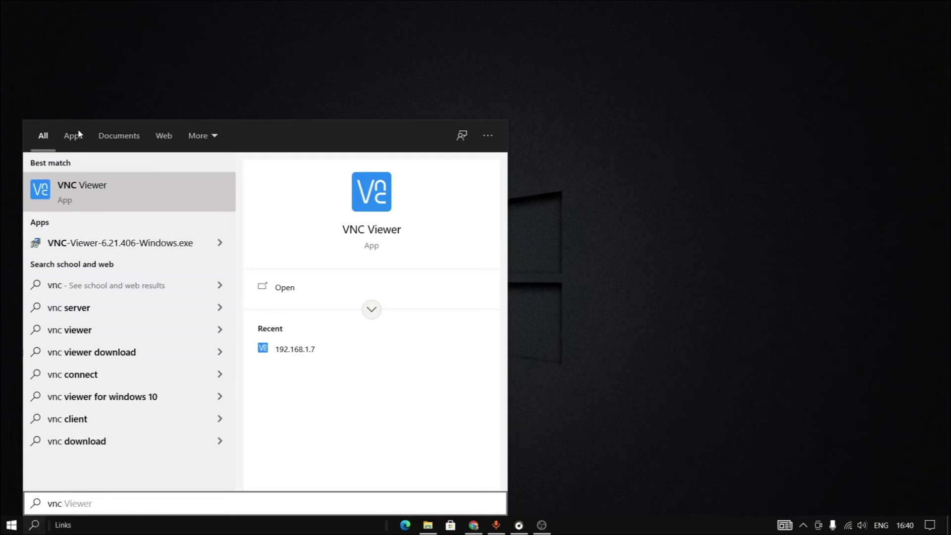
# Launch VNC Viewer and connect to 192.168.1.4.
pyautogui.click(87, 194)
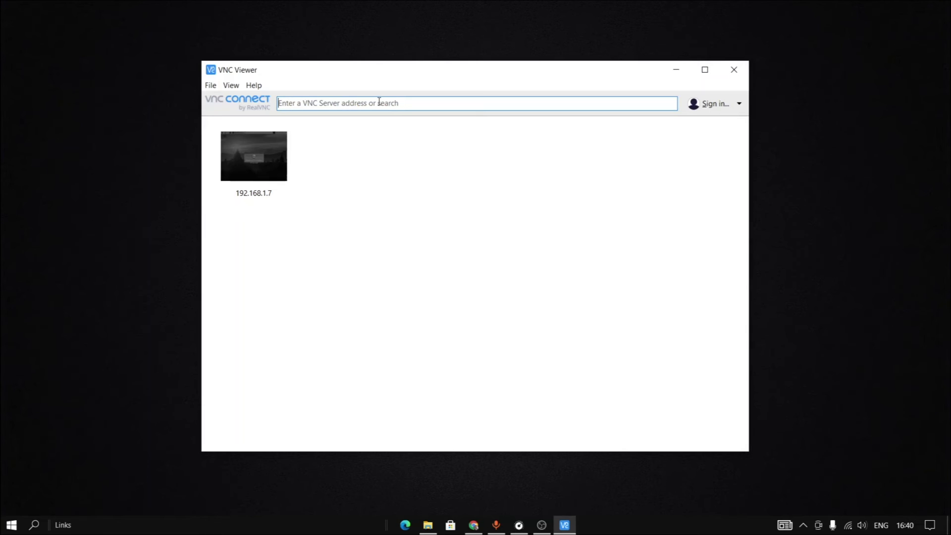
pyautogui.click(379, 101)
pyautogui.write('19')
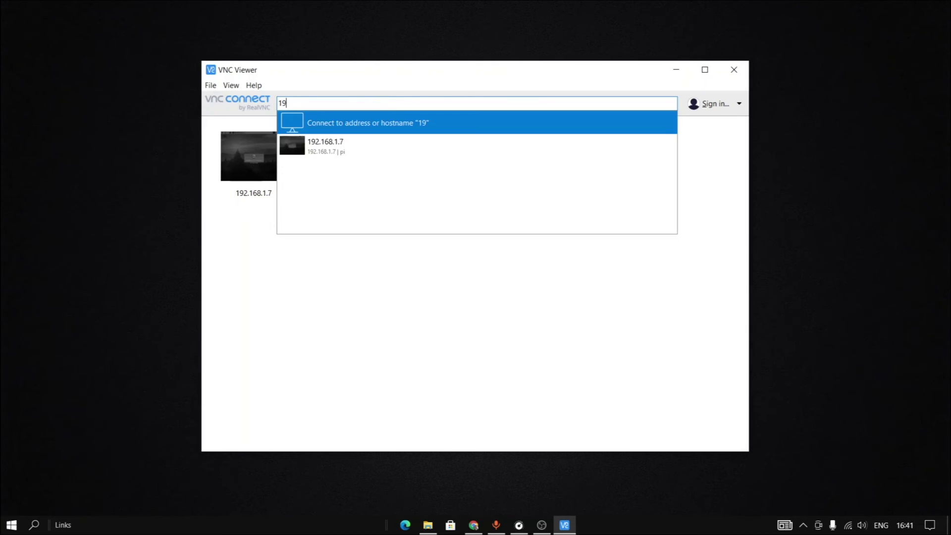
pyautogui.write('2.168.1')
pyautogui.press('BackSpace')
pyautogui.write('4')
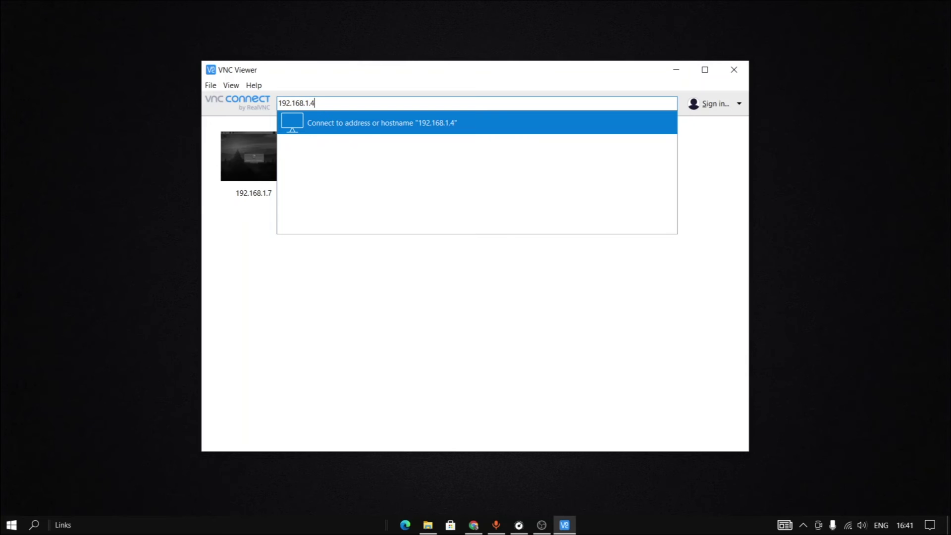
pyautogui.press('Return')
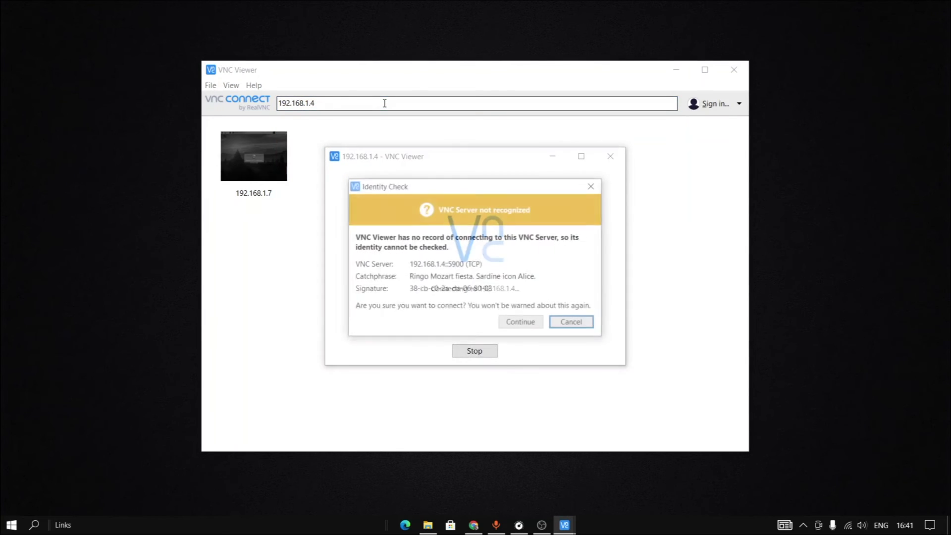
# Accept the unrecognized server and sign in with the Pi's username and password.
pyautogui.press('Tab')
pyautogui.press('Return')
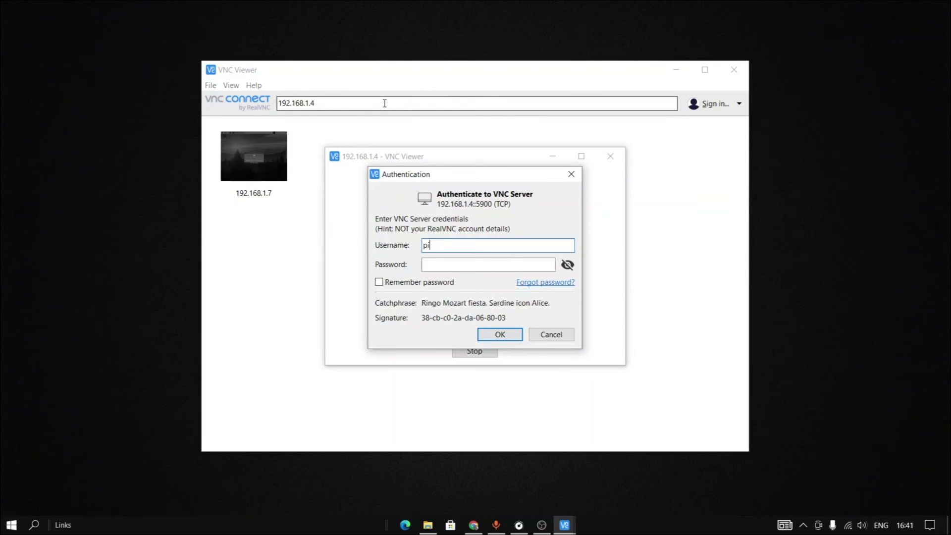
pyautogui.press('Return')
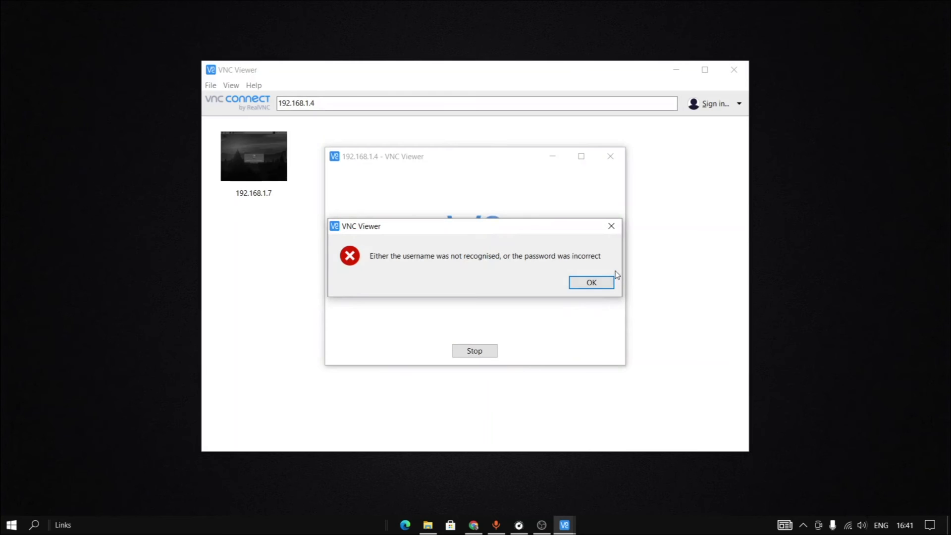
pyautogui.click(591, 283)
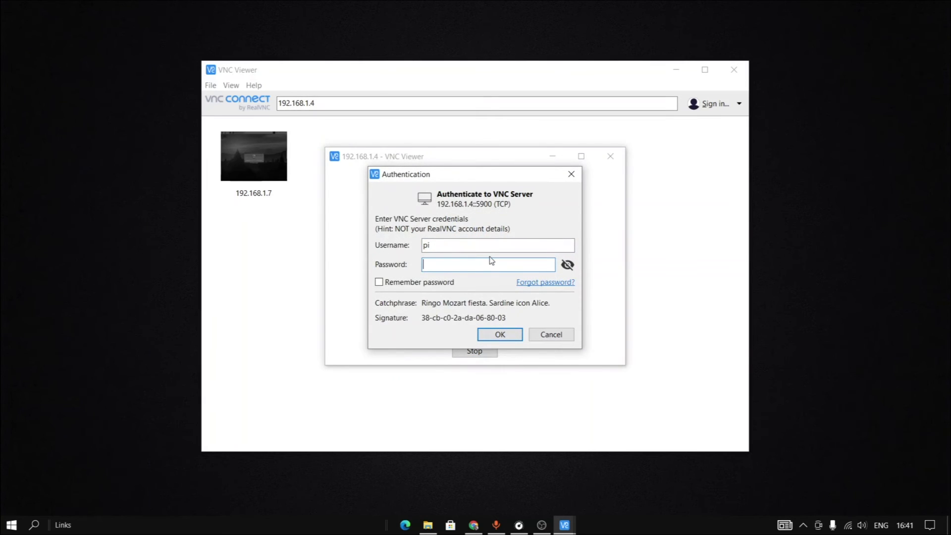
pyautogui.click(495, 334)
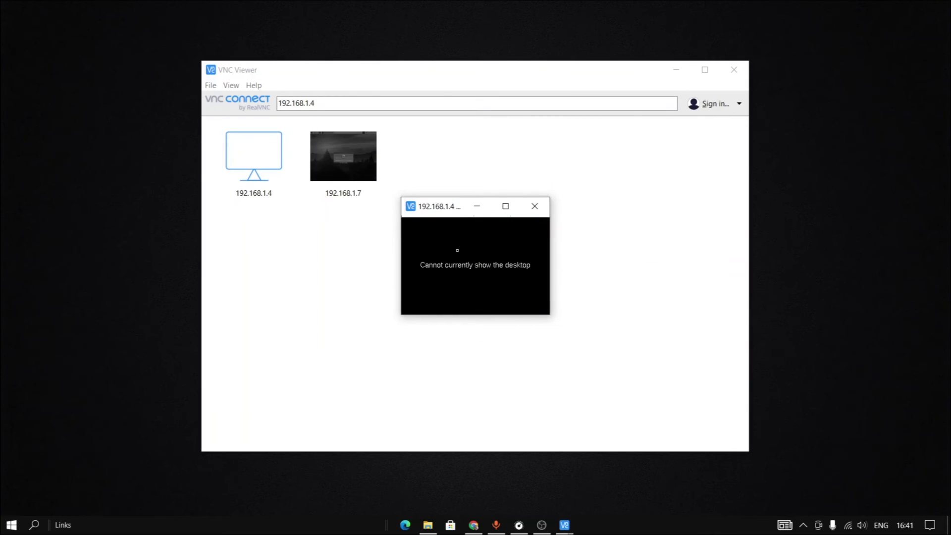
# Minimize VNC Viewer and open a PuTTY SSH session to 192.168.1.4, logging in as pi.
pyautogui.click(478, 206)
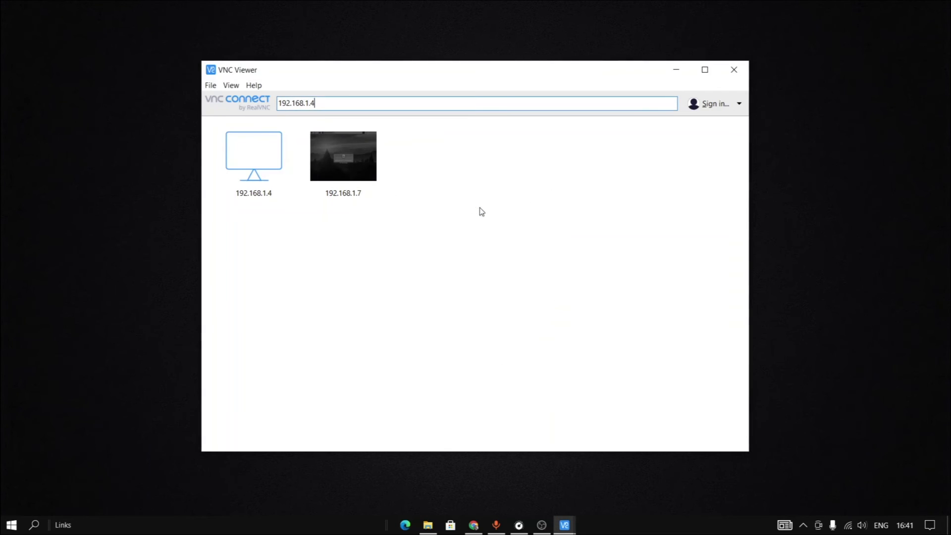
pyautogui.click(36, 526)
pyautogui.write('p')
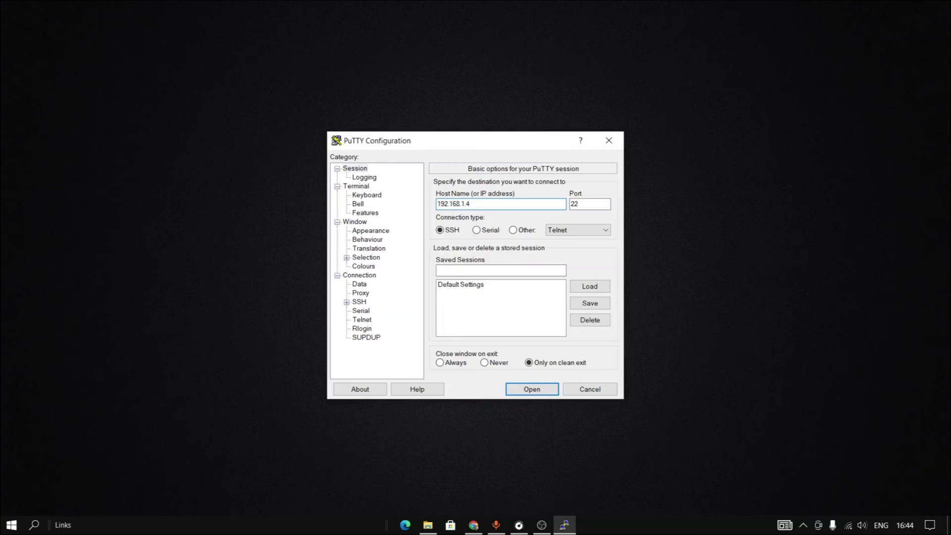
pyautogui.press('Return')
pyautogui.write('pi')
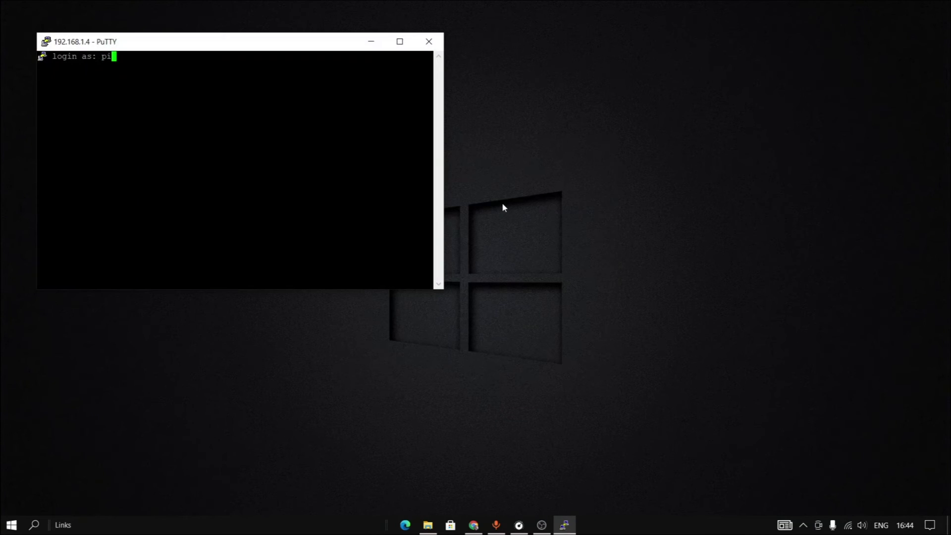
pyautogui.press('Return')
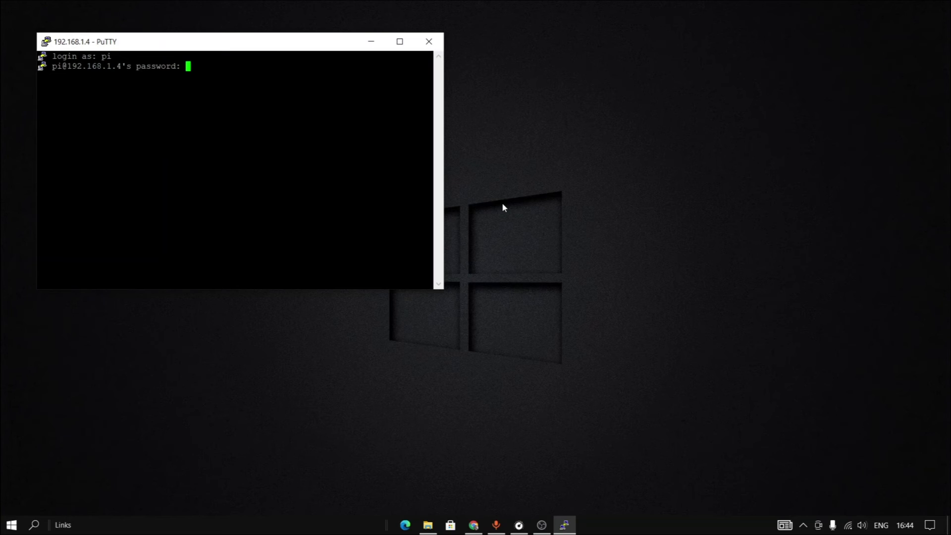
pyautogui.press('Return')
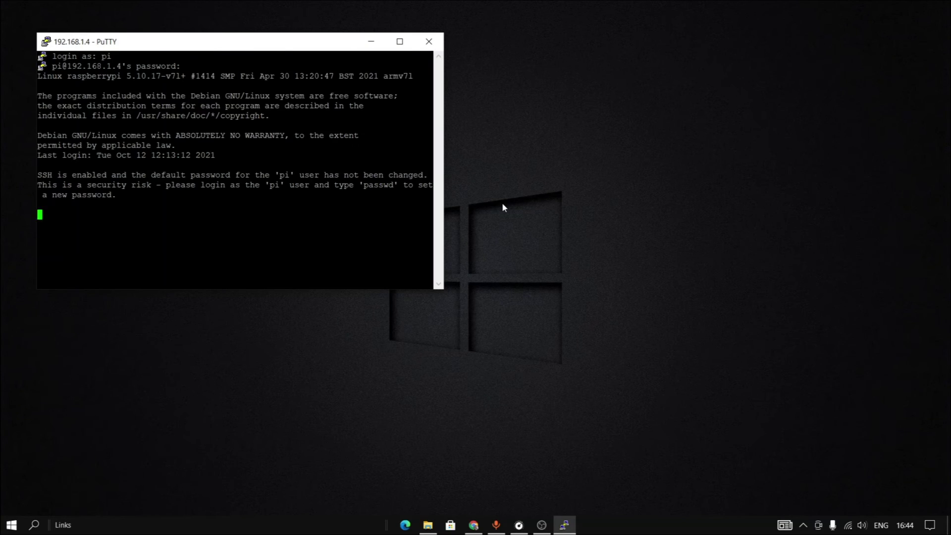
# Set the Pi's resolution to DMT Mode 82 (1920x1080 60Hz) via raspi-config Display Options.
pyautogui.write('sudo')
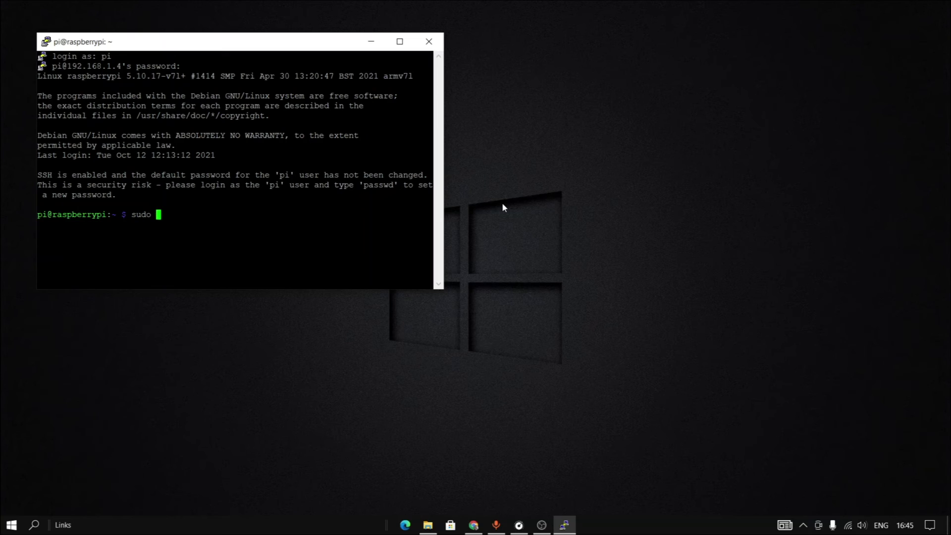
pyautogui.write(' raspi-config')
pyautogui.press('Return')
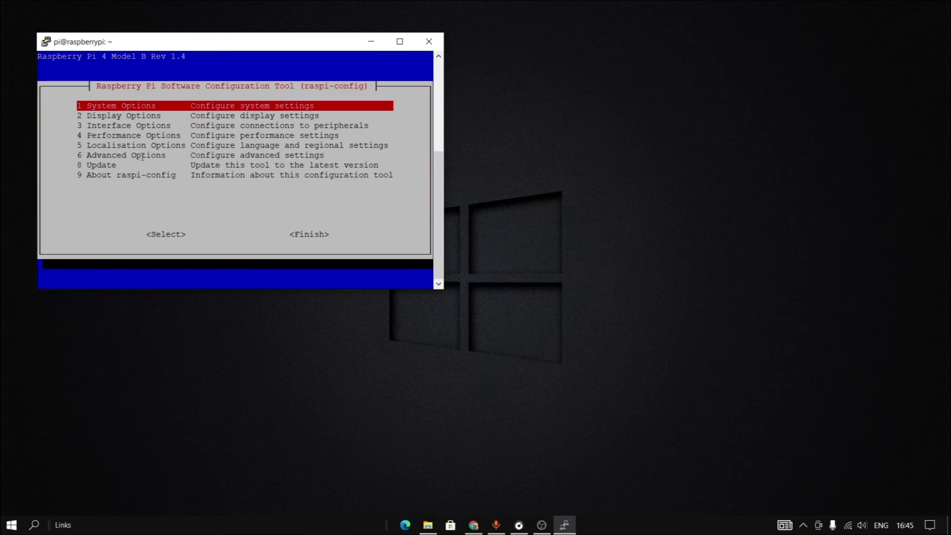
pyautogui.press('Down')
pyautogui.press('Down')
pyautogui.press('Down')
pyautogui.press('Down')
pyautogui.press('Up')
pyautogui.press('Up')
pyautogui.press('Up')
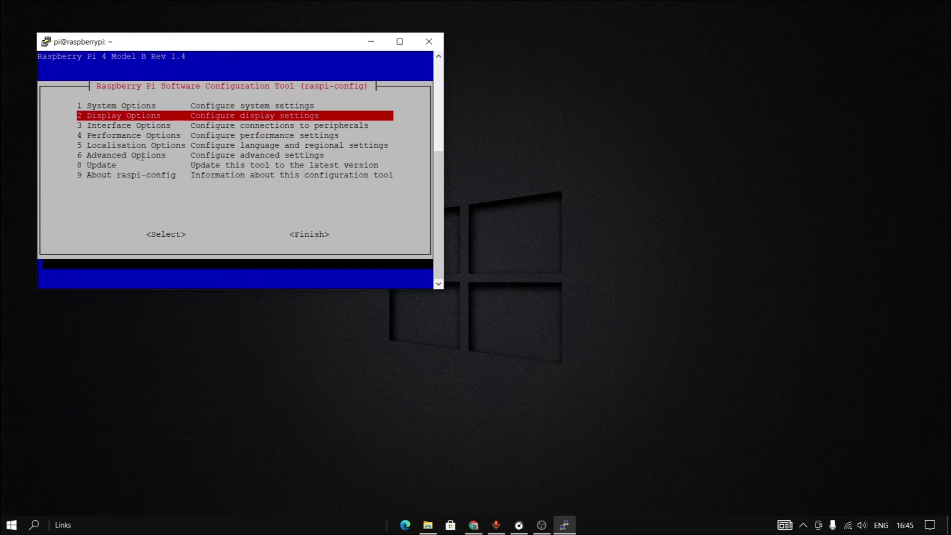
pyautogui.press('Return')
pyautogui.press('Down')
pyautogui.press('Down')
pyautogui.press('Down')
pyautogui.press('Up')
pyautogui.press('Up')
pyautogui.press('Up')
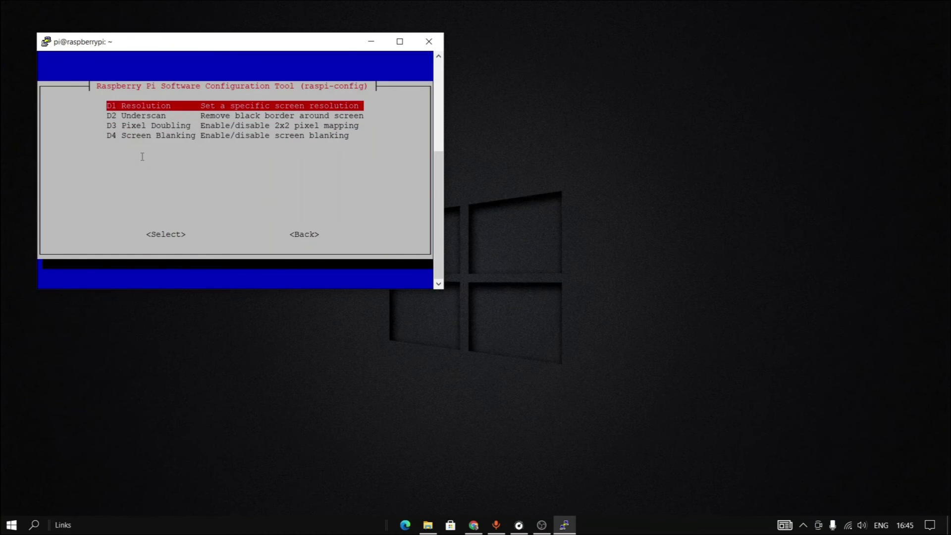
pyautogui.press('Return')
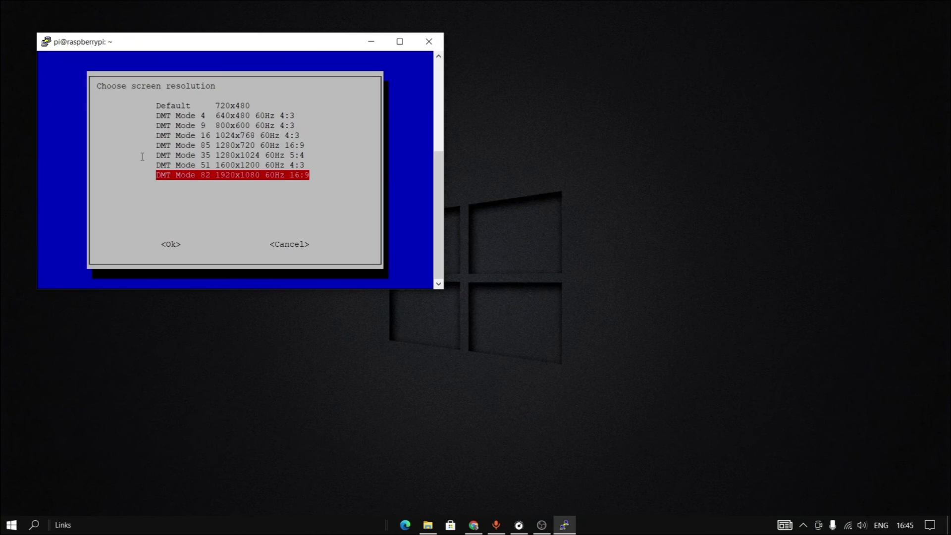
pyautogui.press('Return')
pyautogui.press('Return')
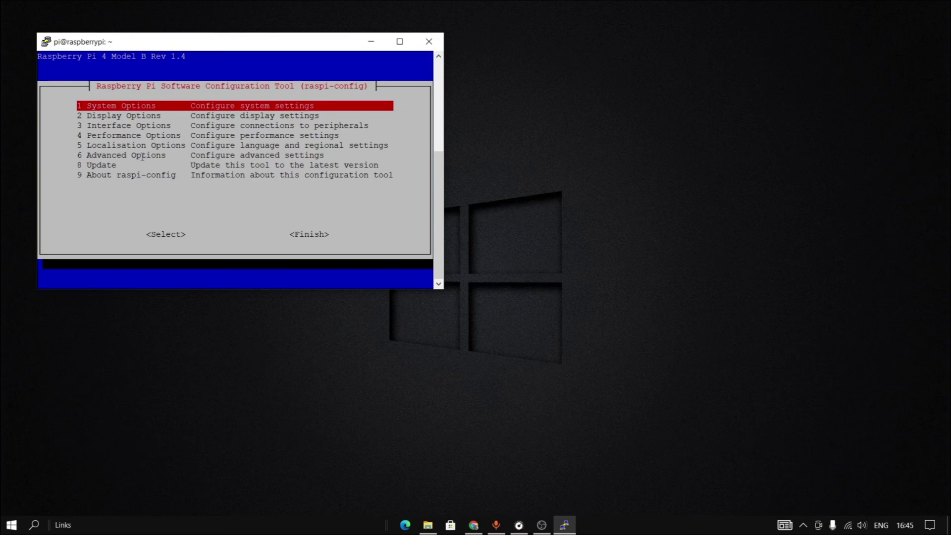
# Exit raspi-config to the shell prompt with Finish.
pyautogui.press('Down')
pyautogui.press('Down')
pyautogui.press('Down')
pyautogui.press('Down')
pyautogui.press('Down')
pyautogui.press('Down')
pyautogui.press('Down')
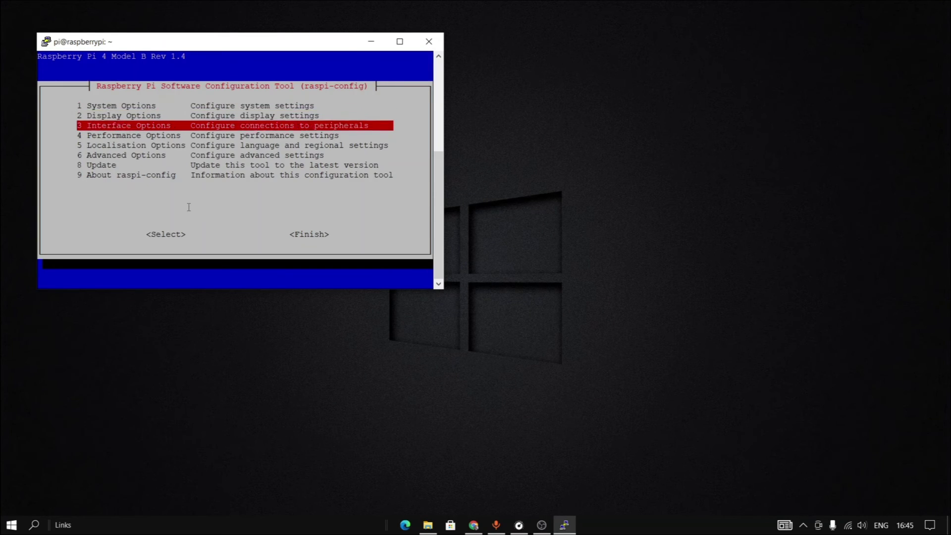
pyautogui.press('Tab')
pyautogui.press('Tab')
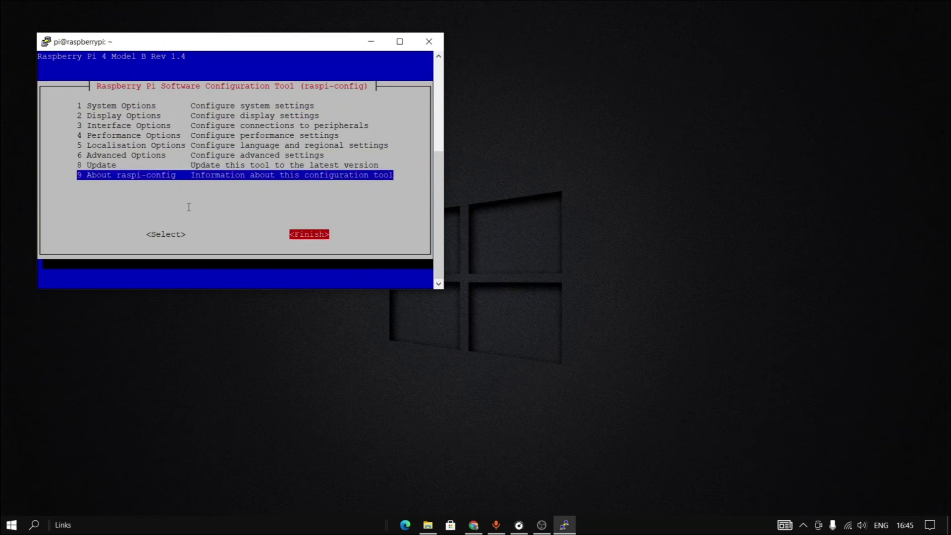
pyautogui.press('Return')
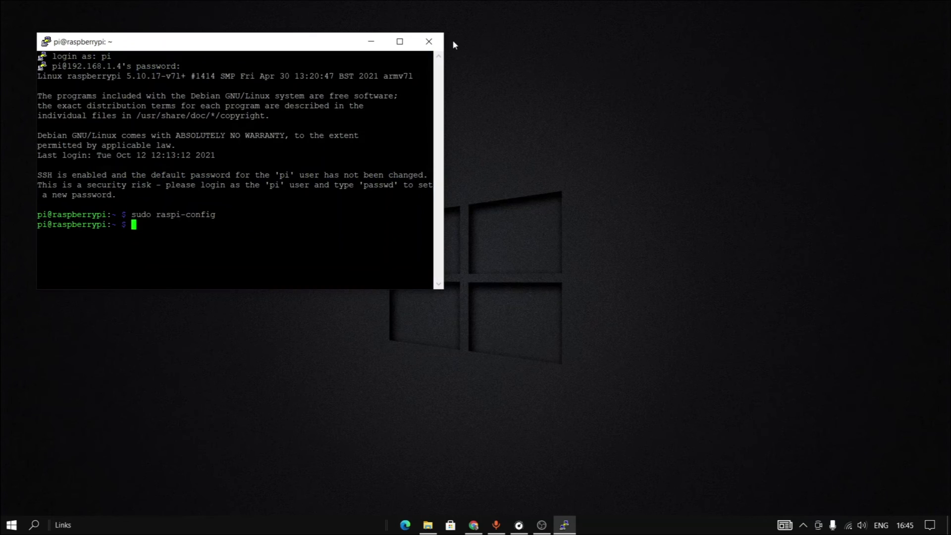
# Close the PuTTY SSH session and launch VNC Viewer from the Start menu.
pyautogui.click(429, 41)
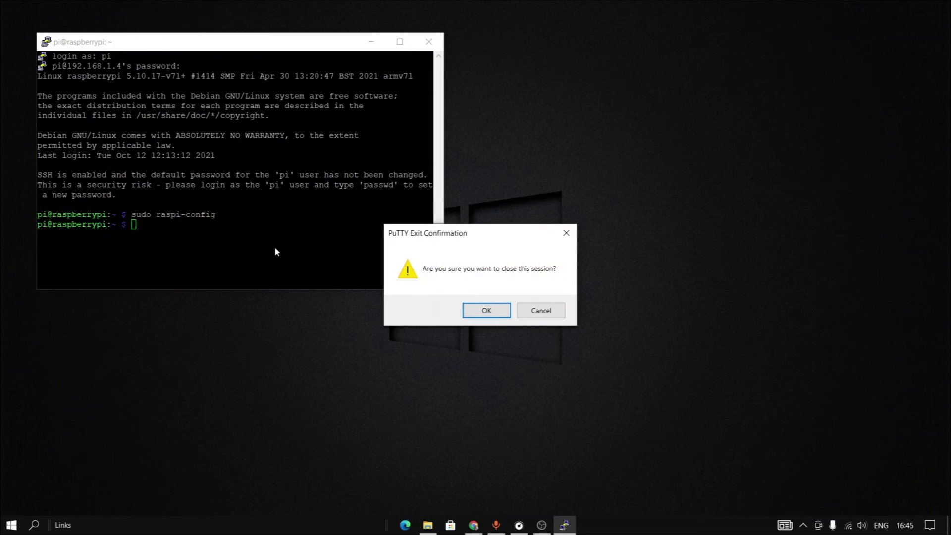
pyautogui.click(498, 316)
pyautogui.click(31, 527)
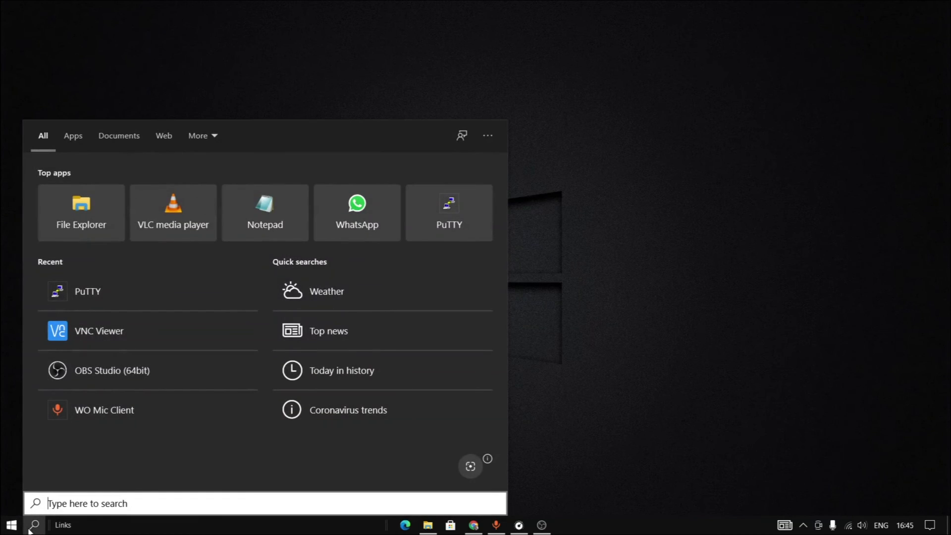
pyautogui.click(88, 341)
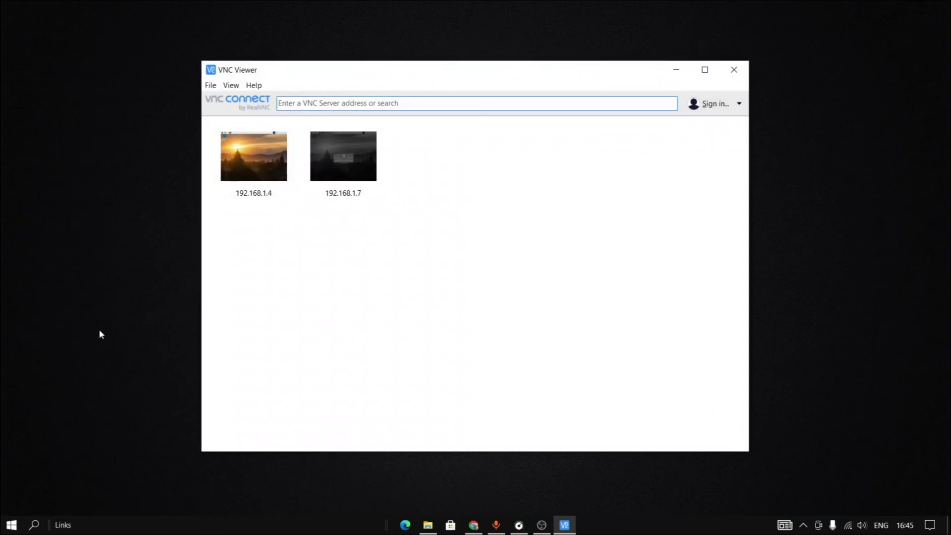
# Connect to the saved 192.168.1.4 Raspberry Pi, authenticating with its VNC password.
pyautogui.click(272, 181)
pyautogui.doubleClick(272, 180)
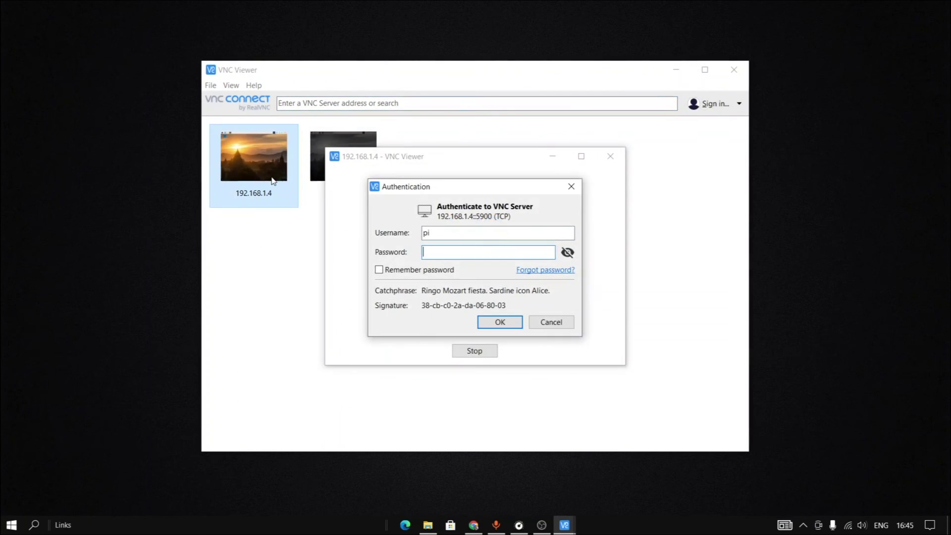
pyautogui.write('••••')
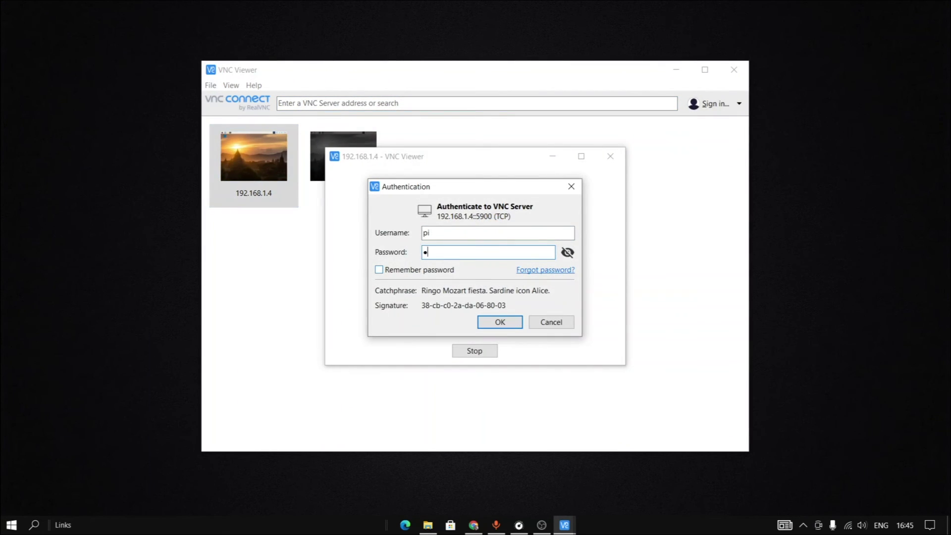
pyautogui.write('•••••')
pyautogui.click(501, 324)
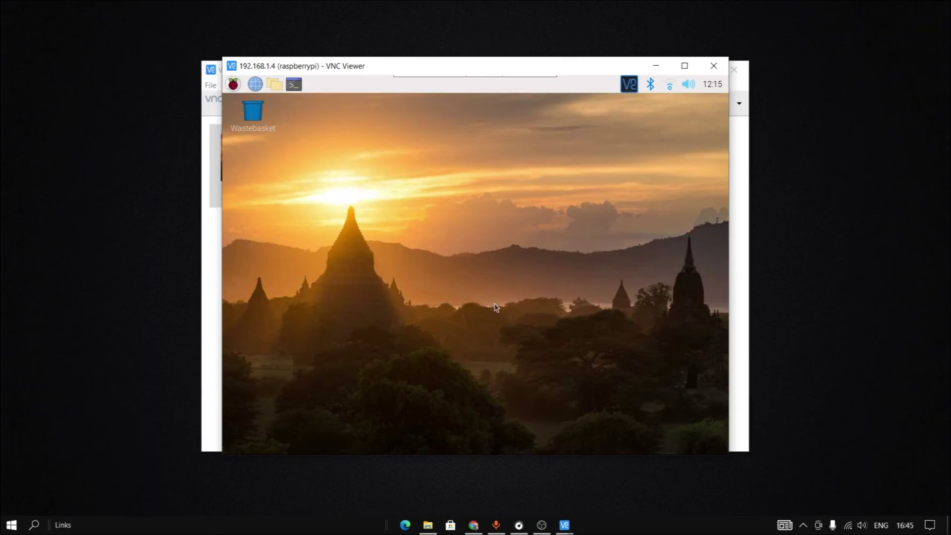
# Browse the Pi's applications menu, then close the remote session and the VNC Viewer address book.
pyautogui.click(233, 84)
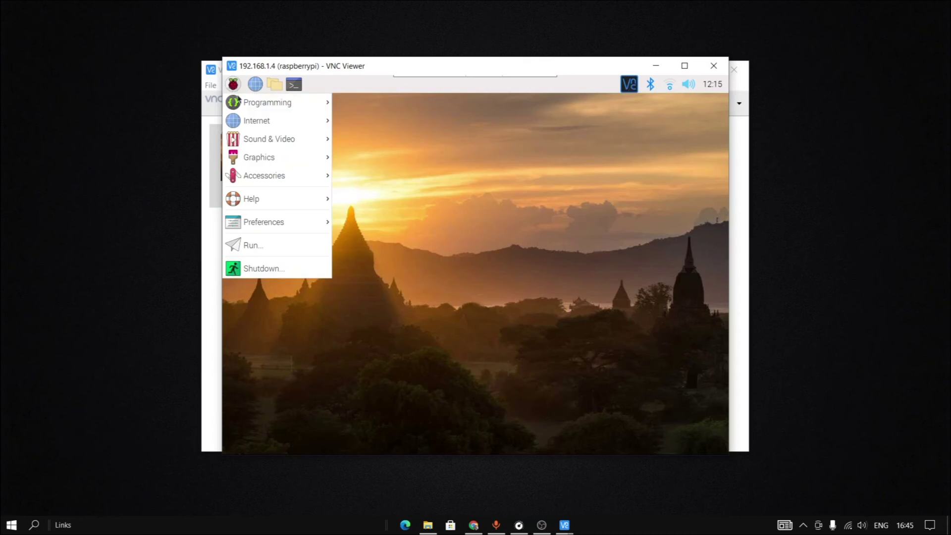
pyautogui.moveTo(305, 99)
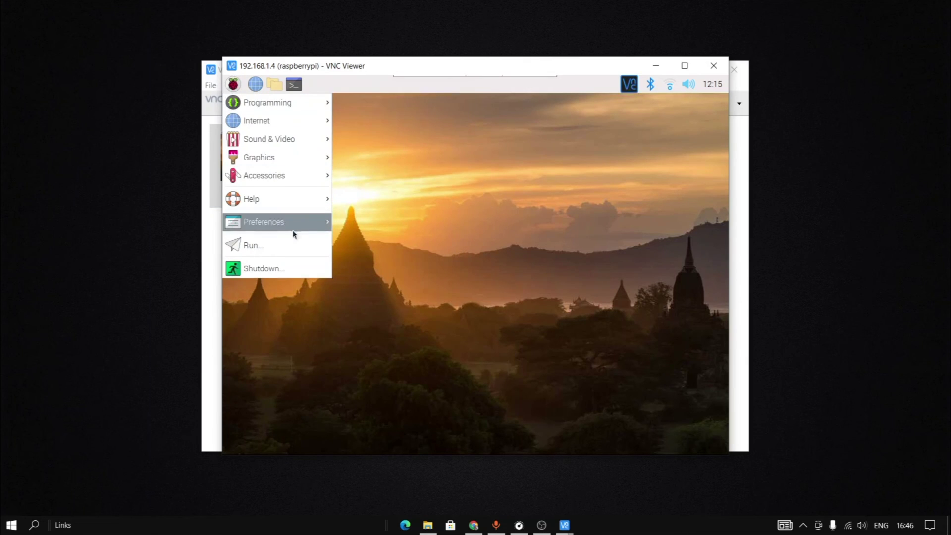
pyautogui.moveTo(319, 219)
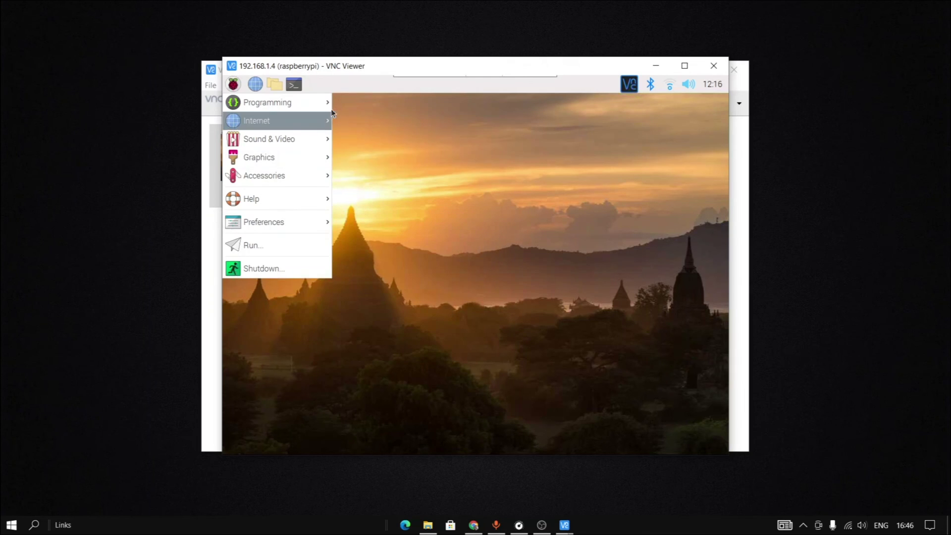
pyautogui.click(292, 87)
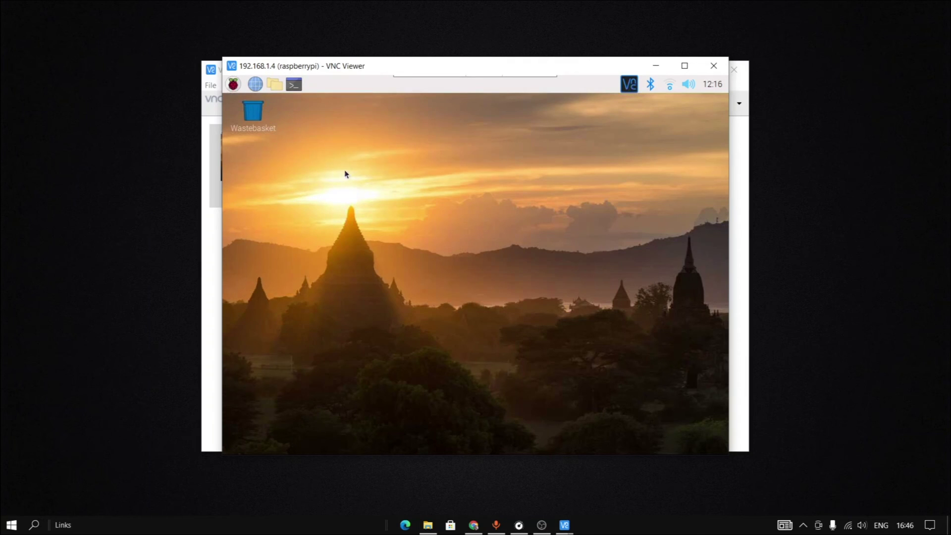
pyautogui.click(711, 73)
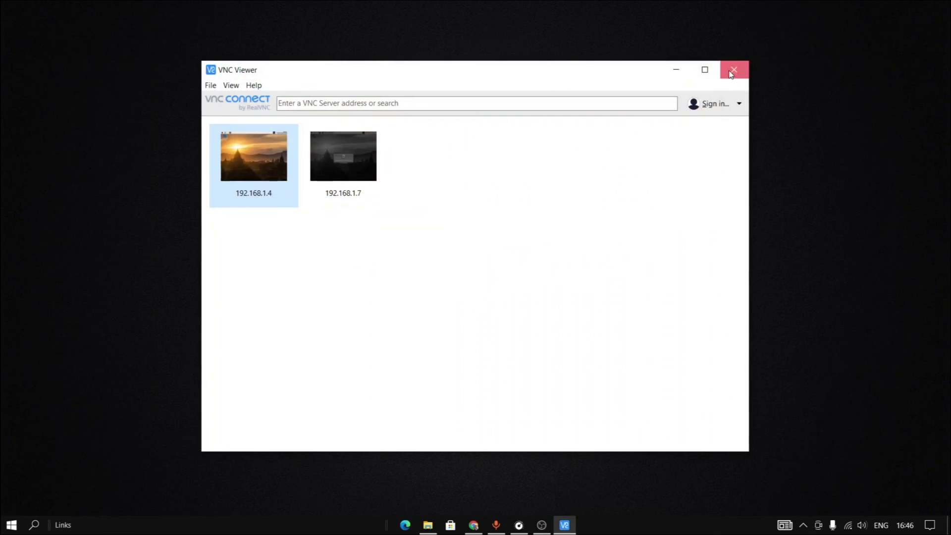
pyautogui.click(734, 72)
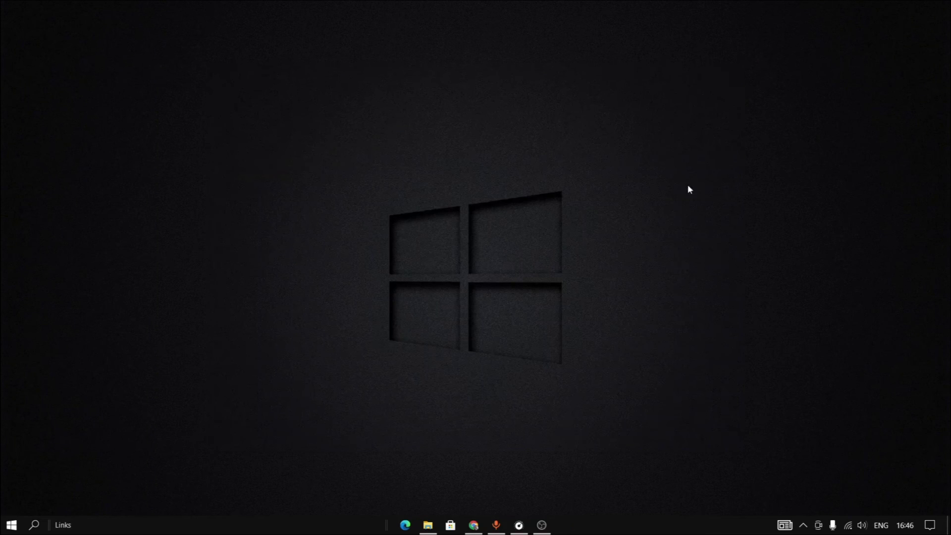
# On the mirrored phone, search the Play Store for 'vnc viewer', install VNC Viewer - Remote Desktop, and open it.
pyautogui.click(542, 525)
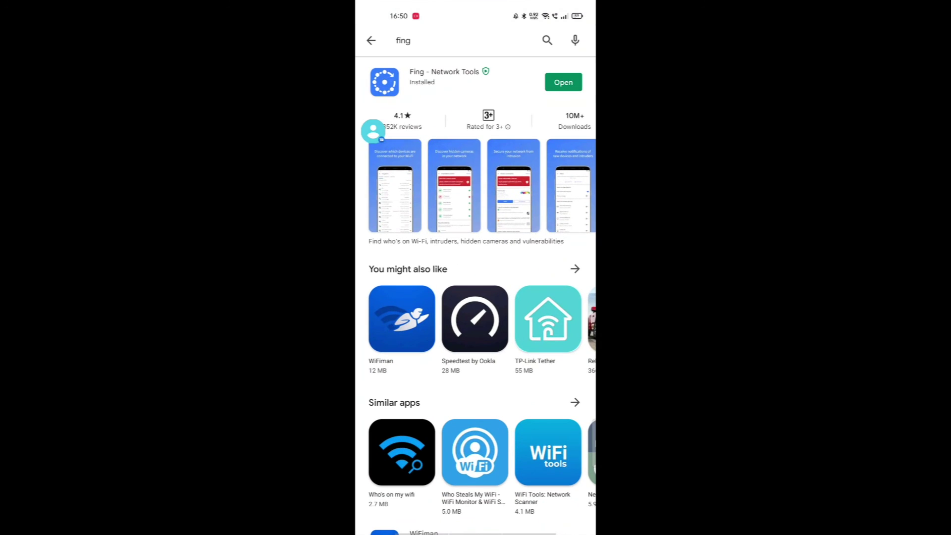
pyautogui.click(371, 41)
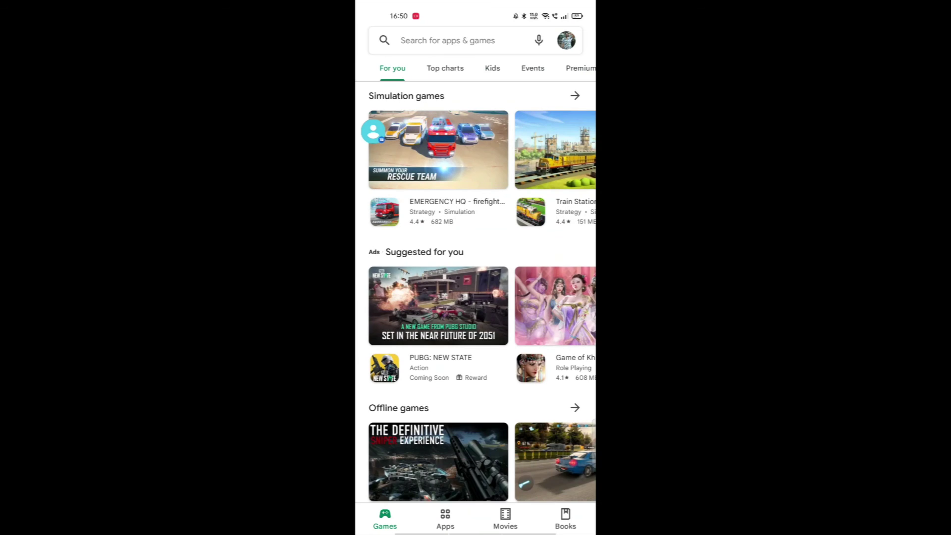
pyautogui.click(446, 40)
pyautogui.write('vnc')
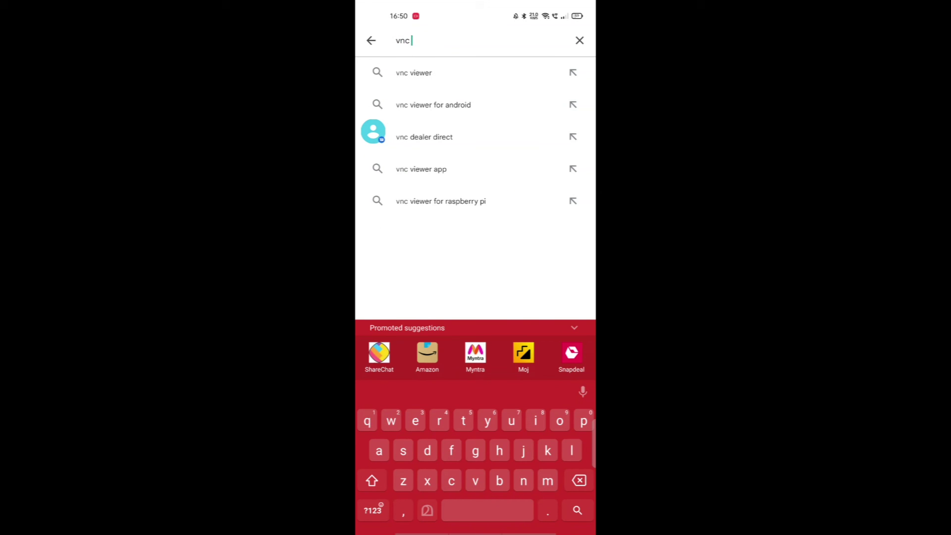
pyautogui.click(414, 72)
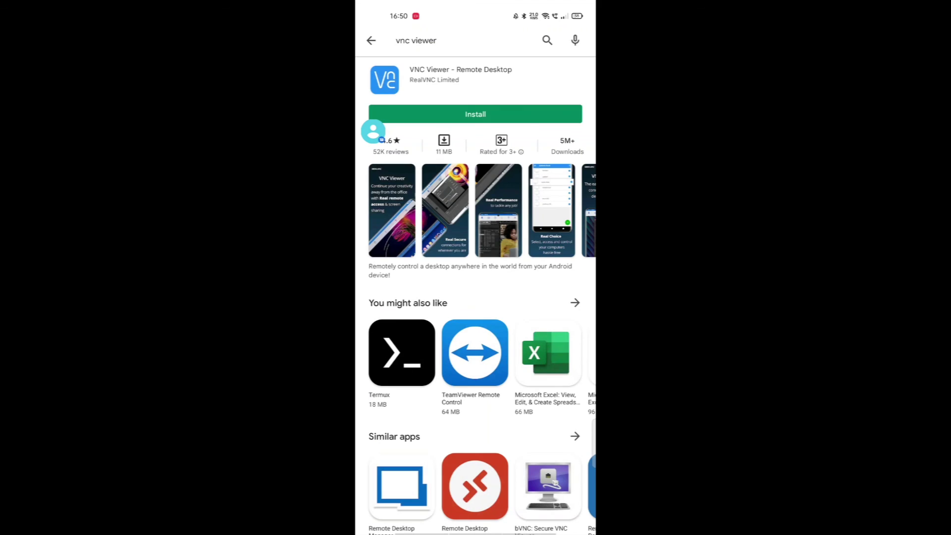
pyautogui.click(475, 114)
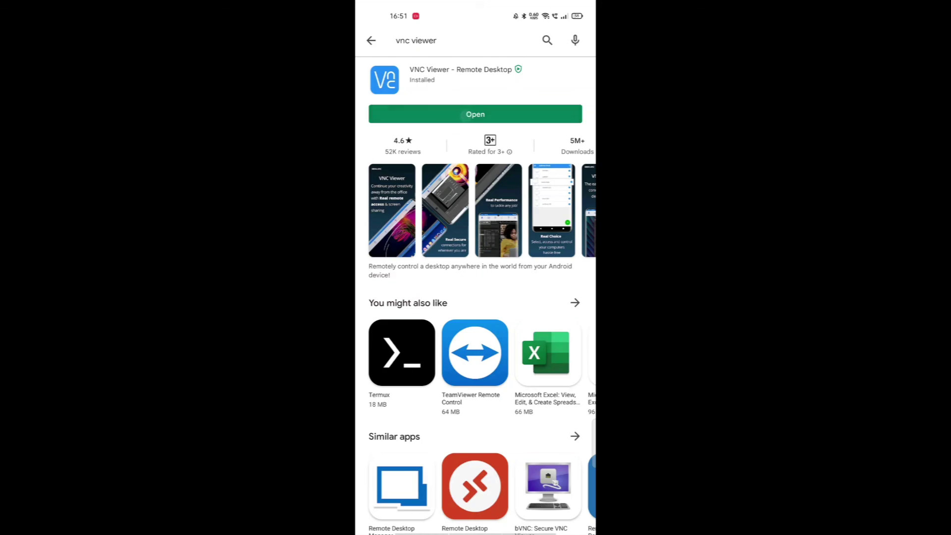
pyautogui.click(475, 114)
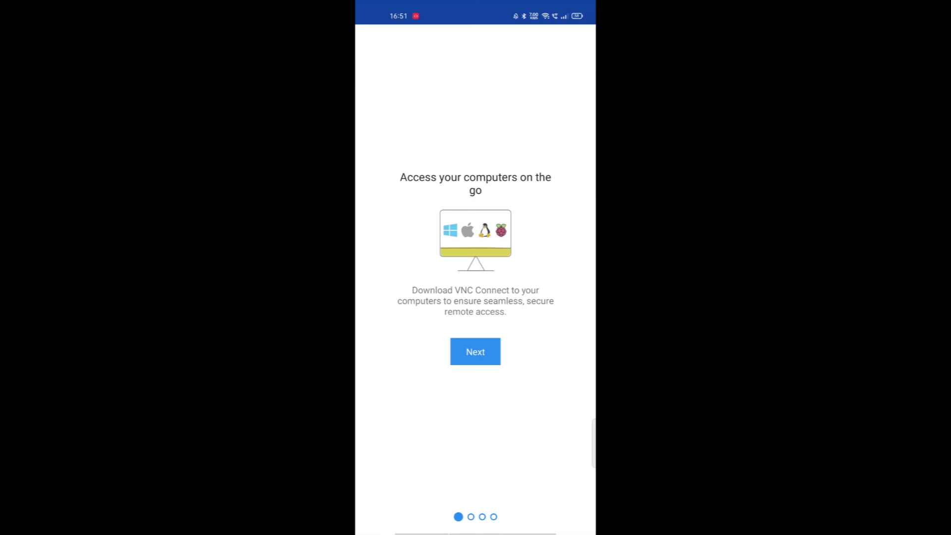
# Step through the VNC Viewer welcome pages to reach the main screen.
pyautogui.click(475, 353)
pyautogui.click(482, 354)
pyautogui.click(475, 359)
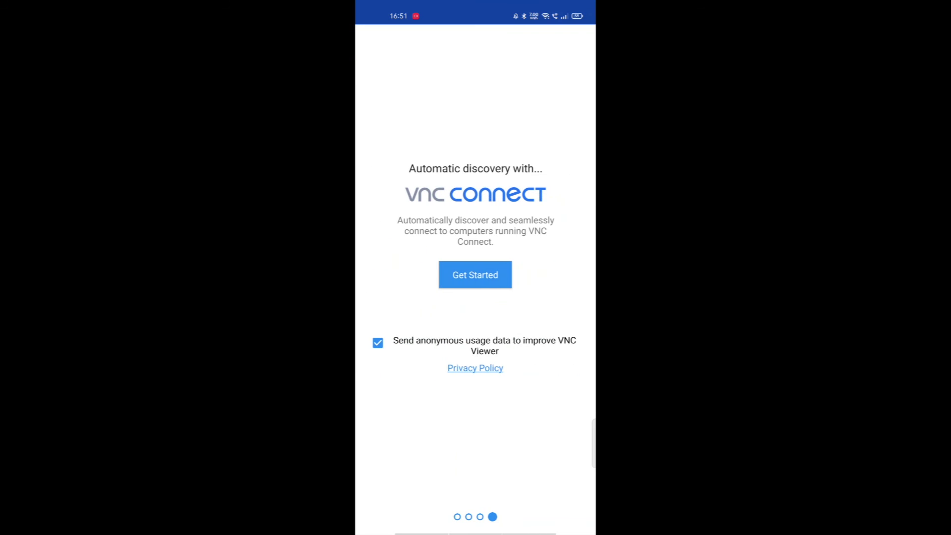
pyautogui.click(475, 275)
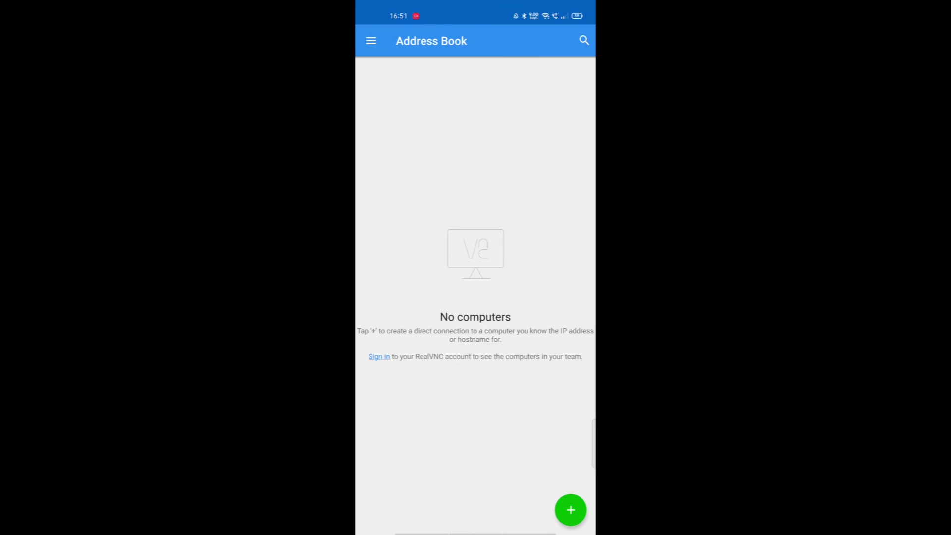
# Create a new connection with address 192.168.1.4.
pyautogui.click(571, 509)
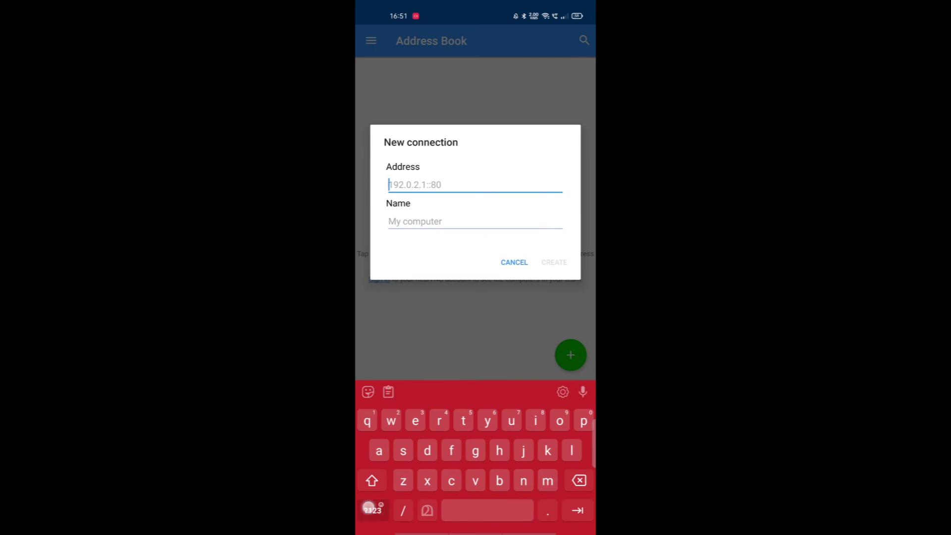
pyautogui.click(368, 507)
pyautogui.write('192')
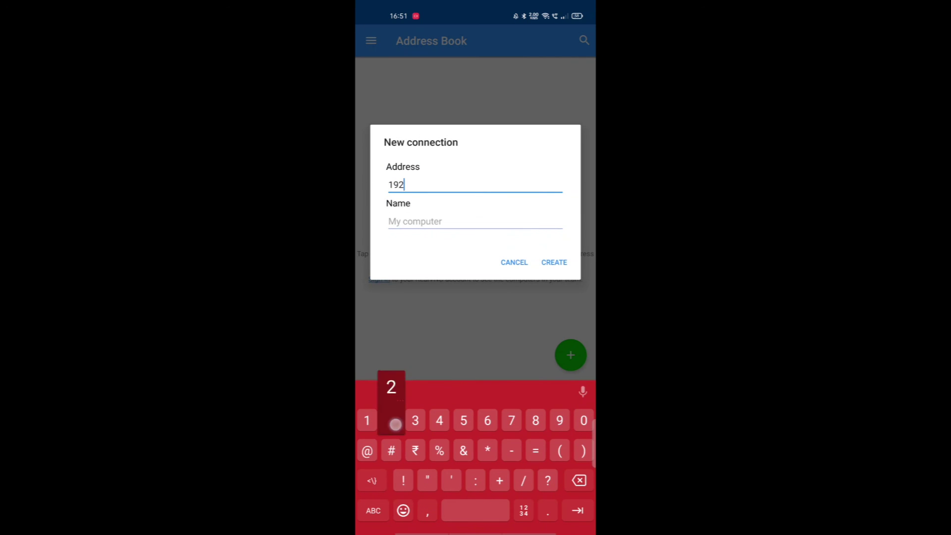
pyautogui.write('.1')
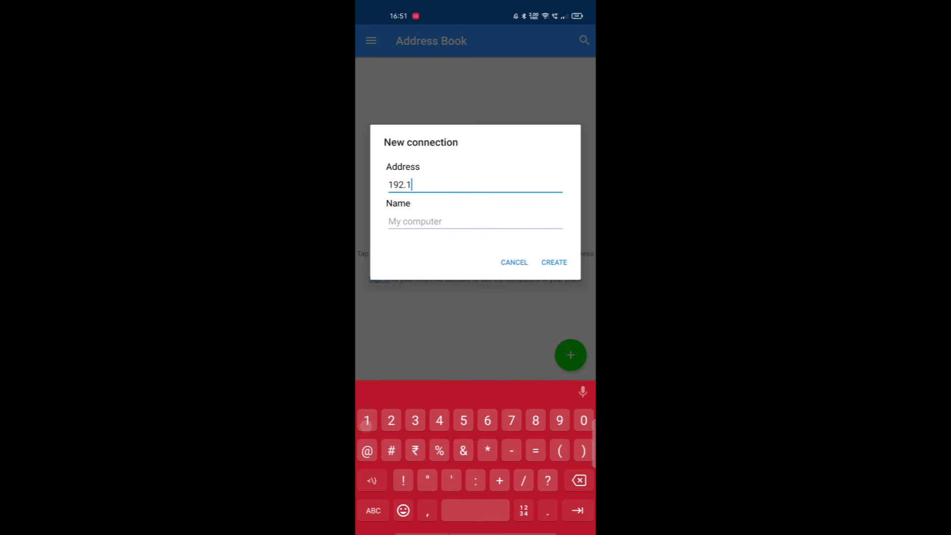
pyautogui.write('68.1.4')
pyautogui.click(553, 262)
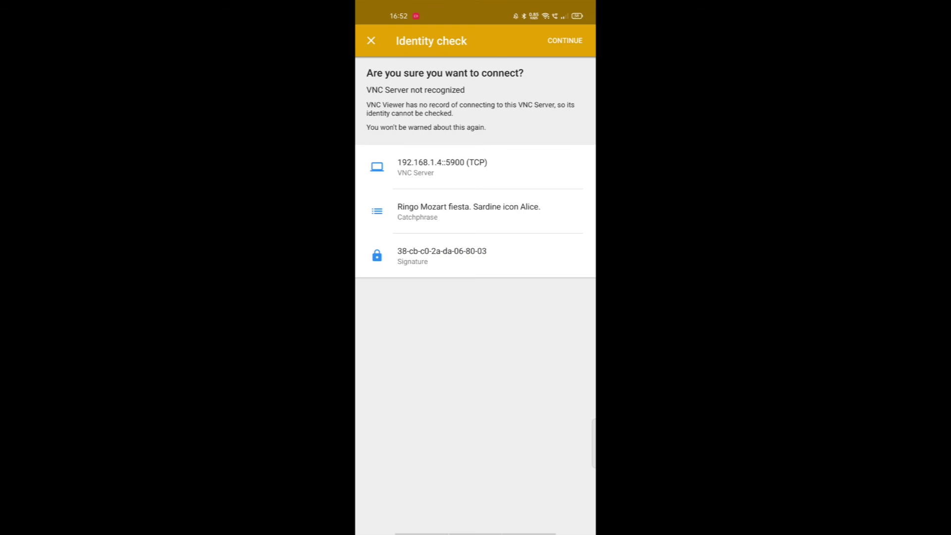
# Trust the unrecognised server and sign in with the Pi's username and password, remembering the password.
pyautogui.click(550, 40)
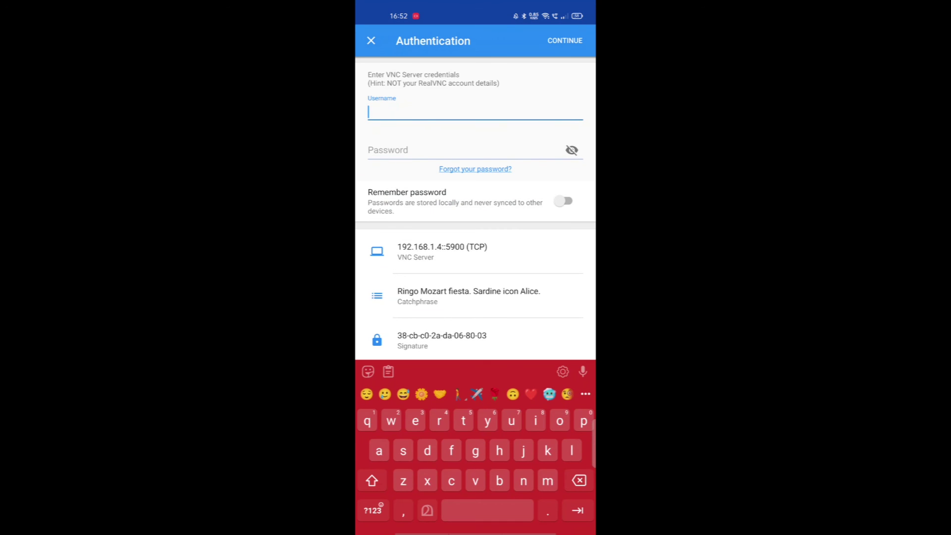
pyautogui.write('pi')
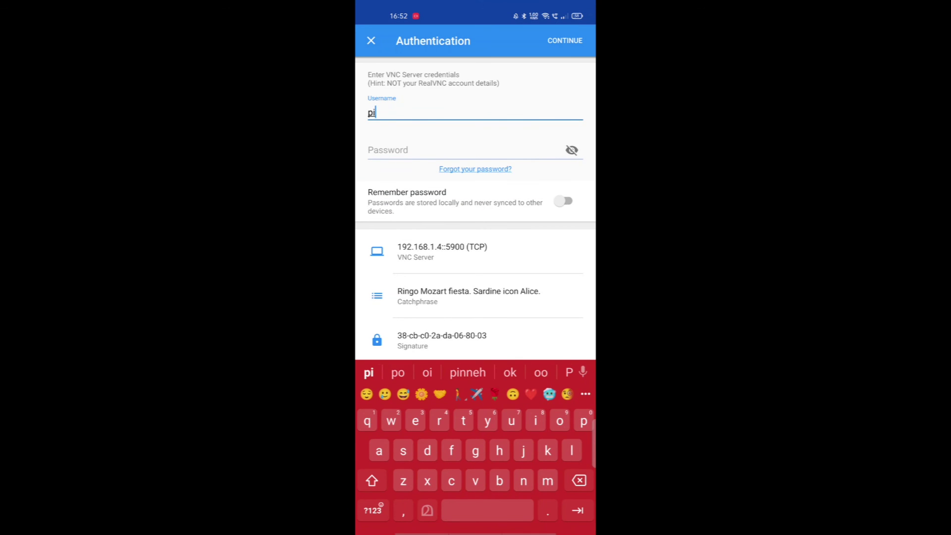
pyautogui.click(484, 149)
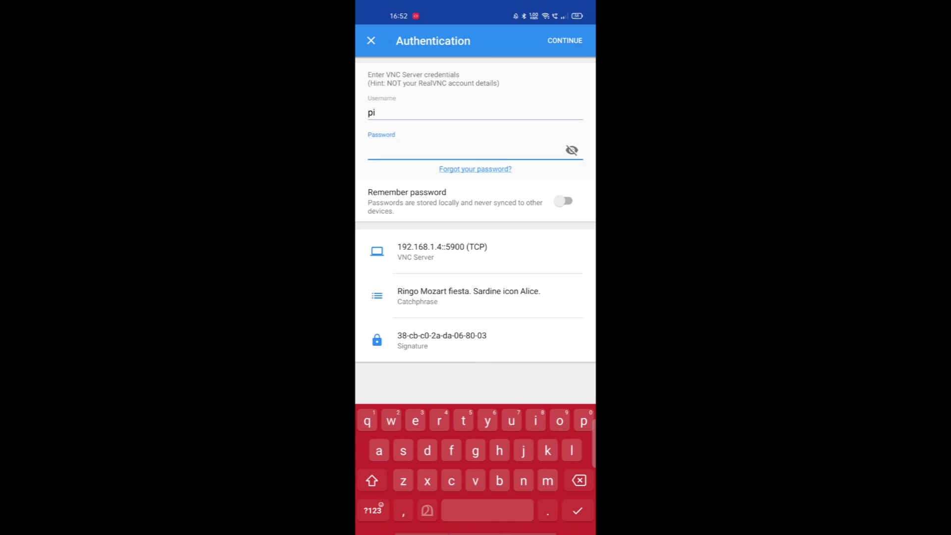
pyautogui.write('raspberry')
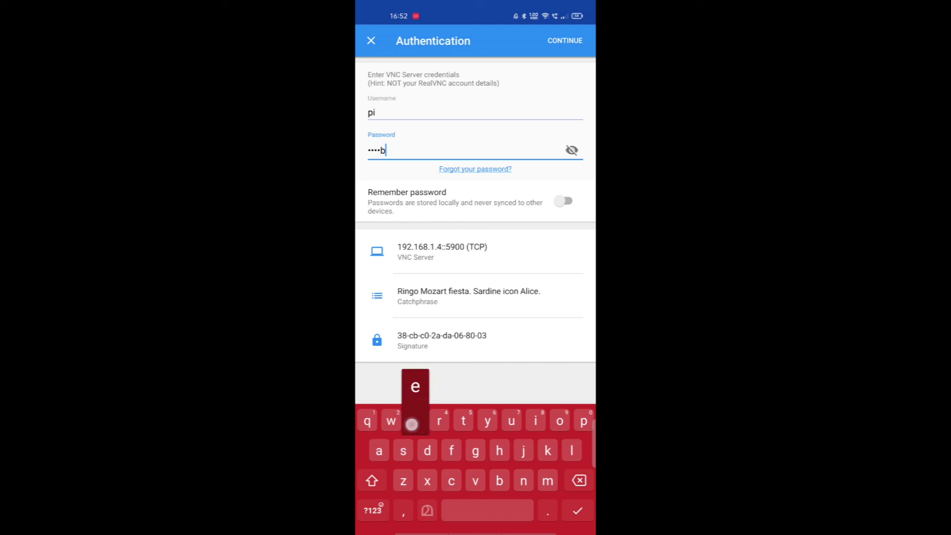
pyautogui.click(572, 150)
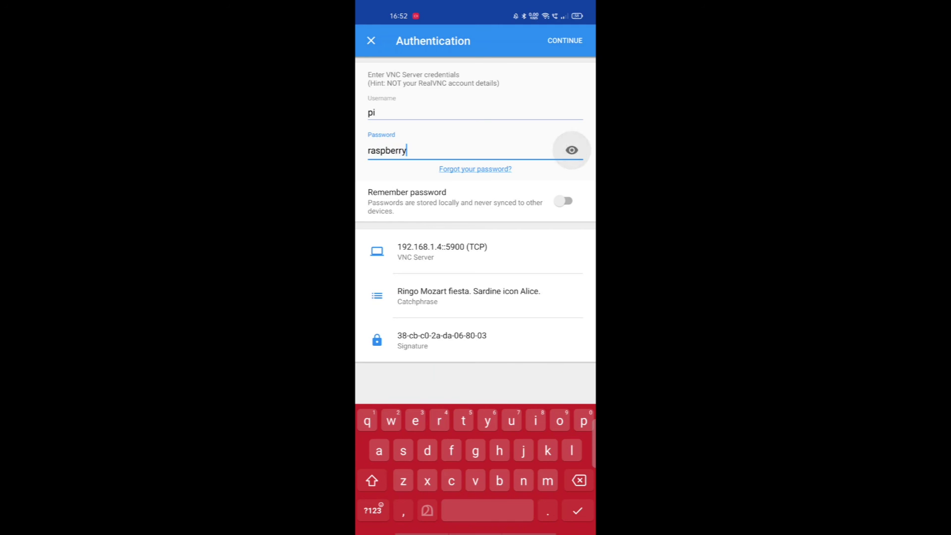
pyautogui.click(563, 200)
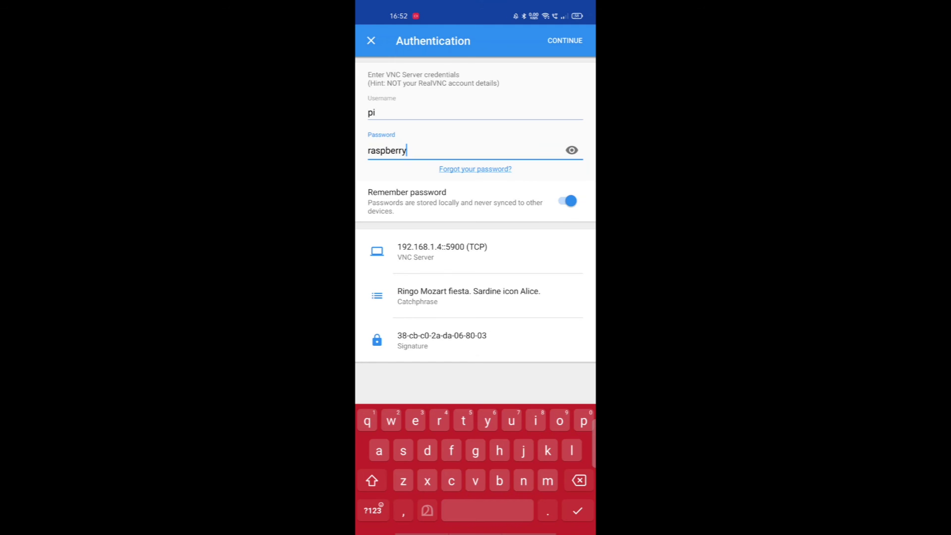
pyautogui.click(565, 40)
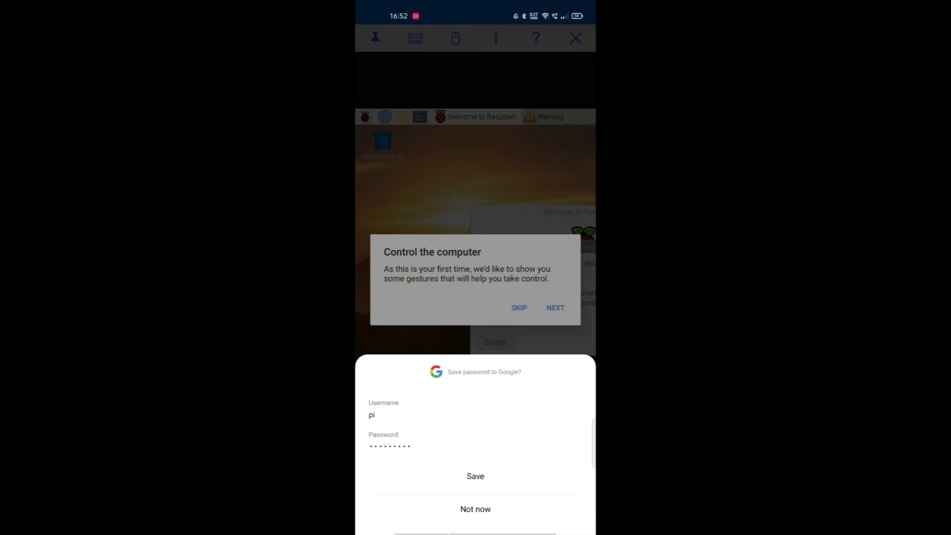
# Save the login to Google, dismiss the breach warning, and close the gesture guide.
pyautogui.click(475, 475)
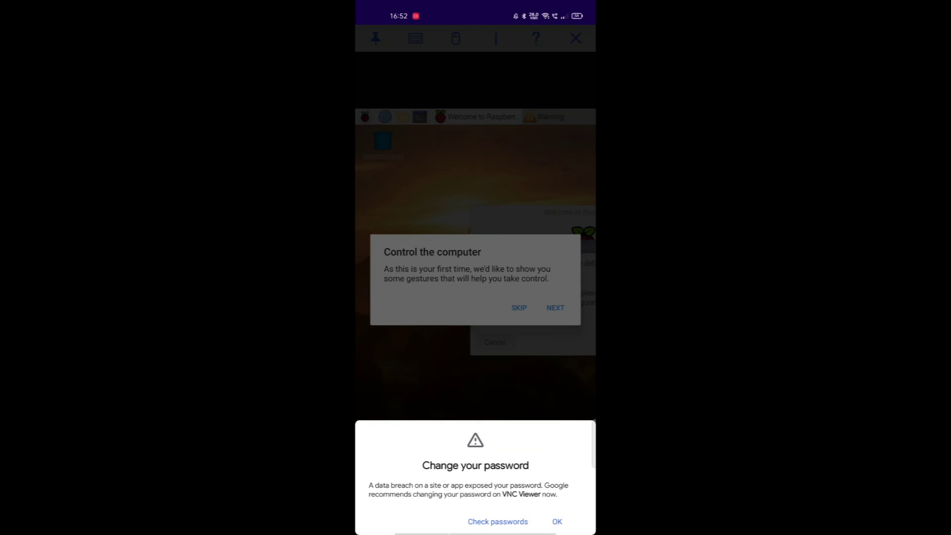
pyautogui.click(557, 522)
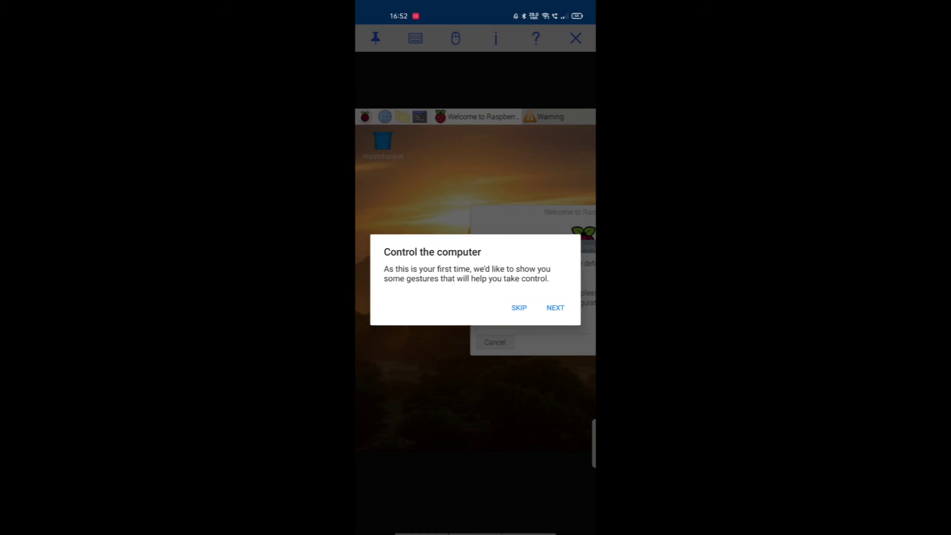
pyautogui.click(555, 308)
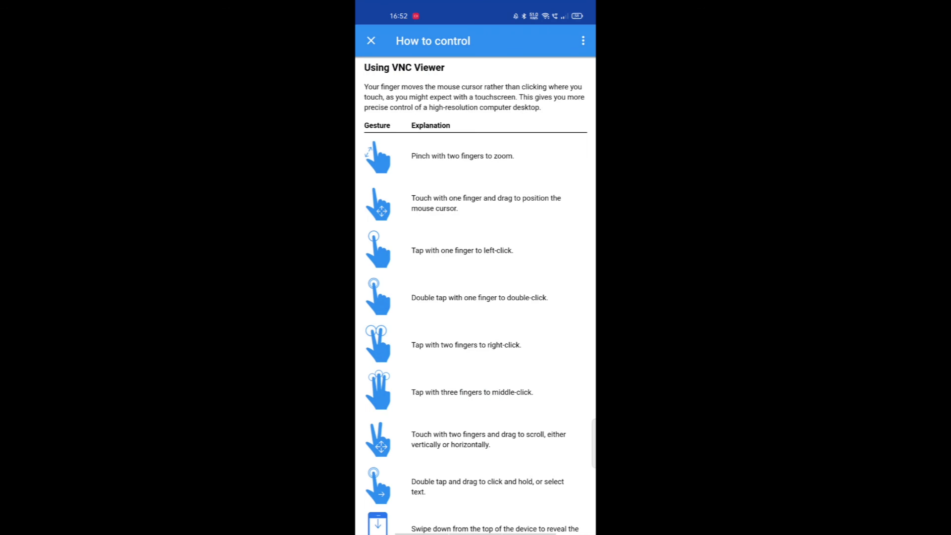
pyautogui.click(369, 51)
pyautogui.scroll(-3, 515, 285)
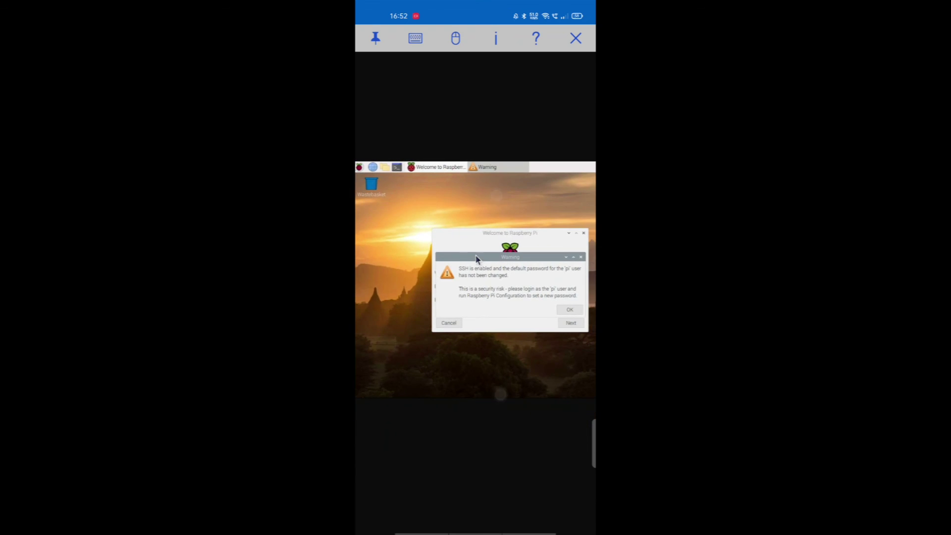
pyautogui.moveTo(532, 12); pyautogui.dragTo(500, 395)
pyautogui.moveTo(494, 107); pyautogui.dragTo(495, 376)
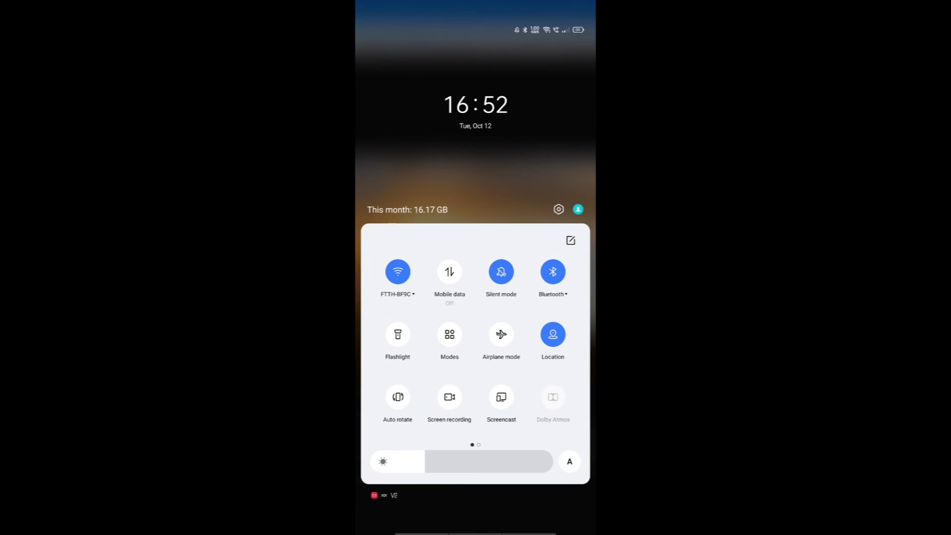
pyautogui.moveTo(511, 497); pyautogui.dragTo(511, 494)
pyautogui.moveTo(519, 337); pyautogui.dragTo(396, 336)
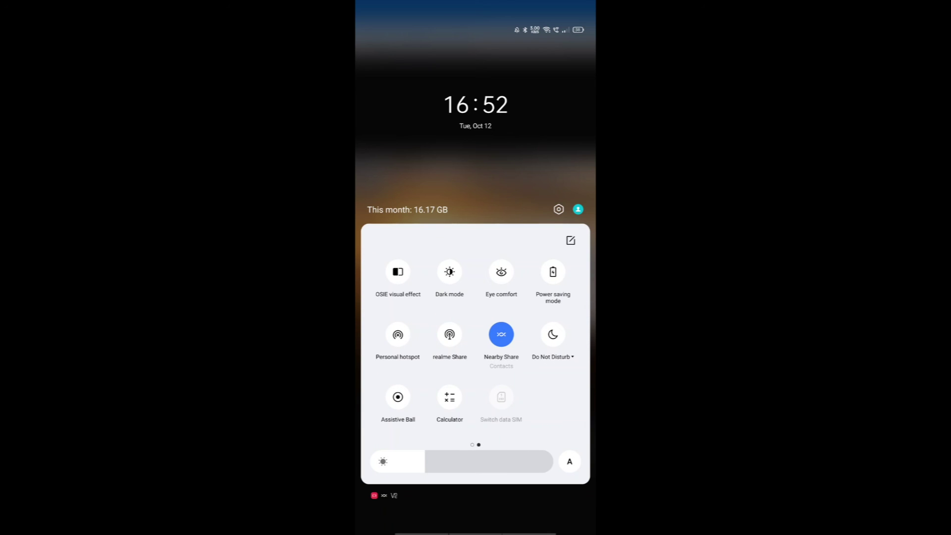
pyautogui.moveTo(421, 347); pyautogui.dragTo(545, 346)
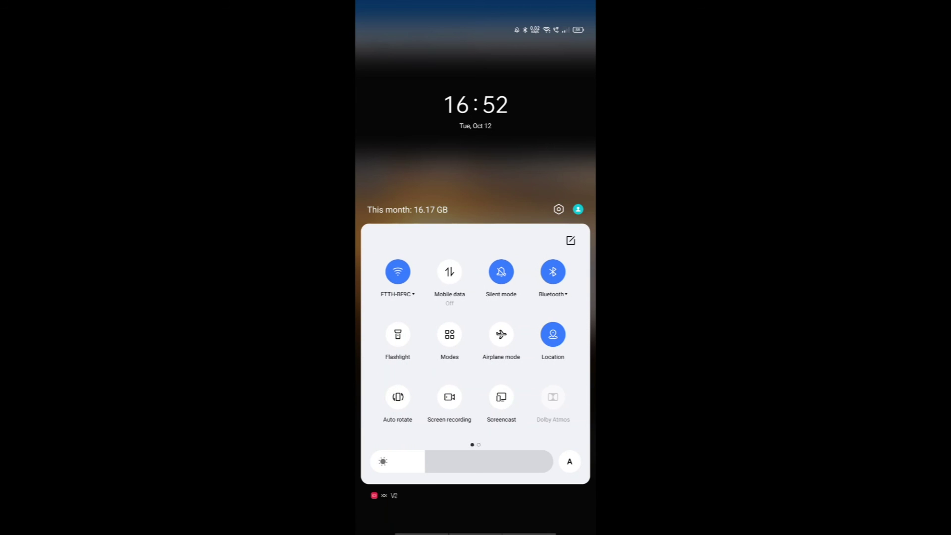
pyautogui.moveTo(424, 484); pyautogui.dragTo(476, 502)
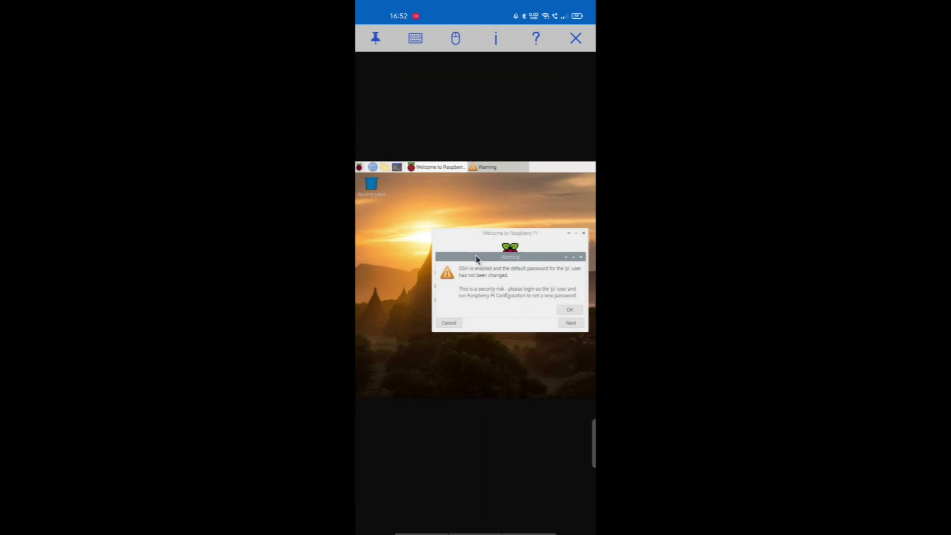